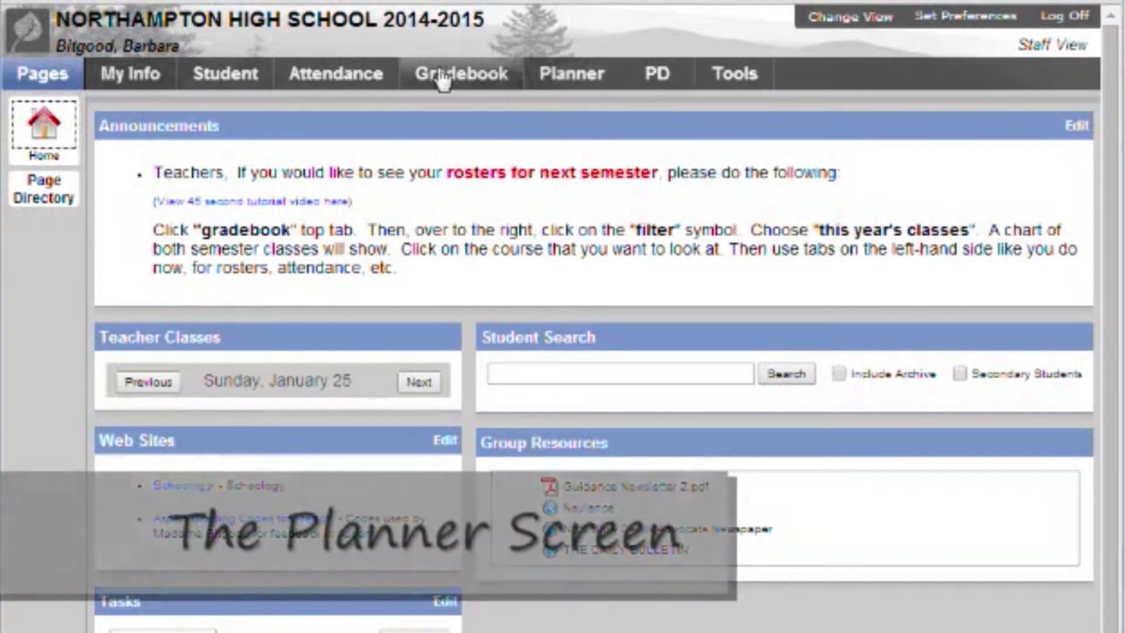
Open the Planner and view the calendar by week and by month, keeping Q2 as the term
click(578, 84)
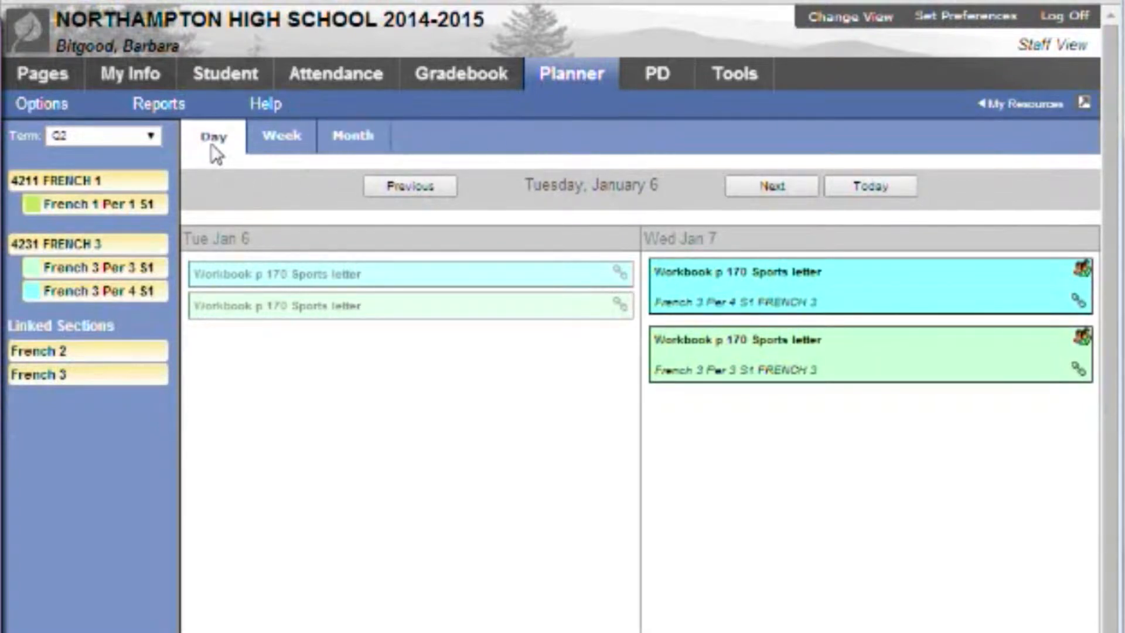
click(282, 140)
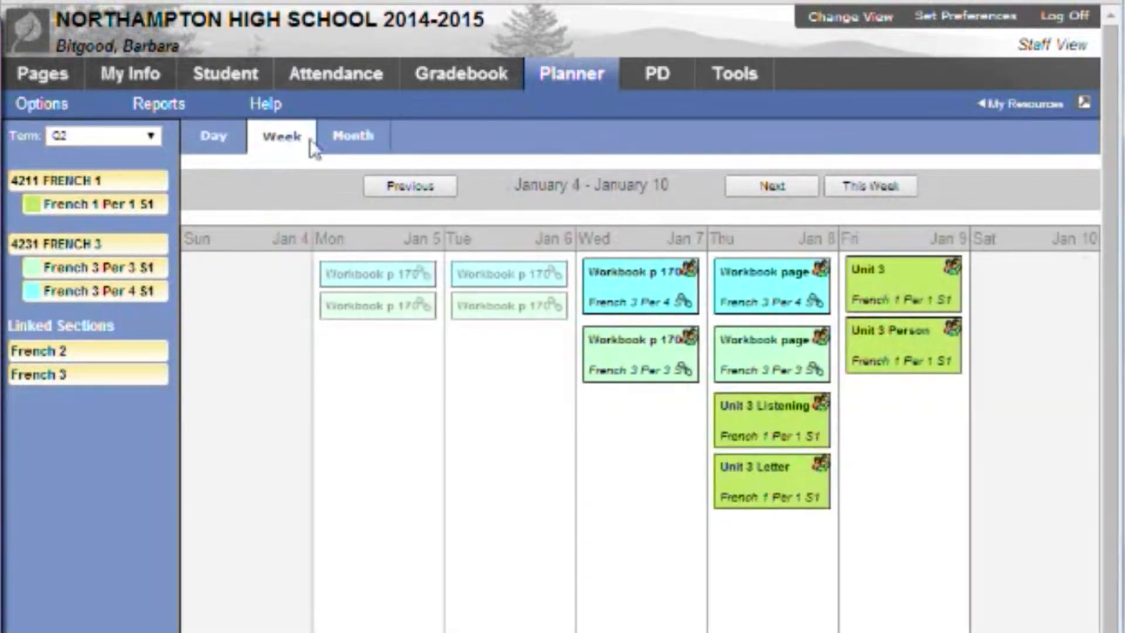
click(355, 140)
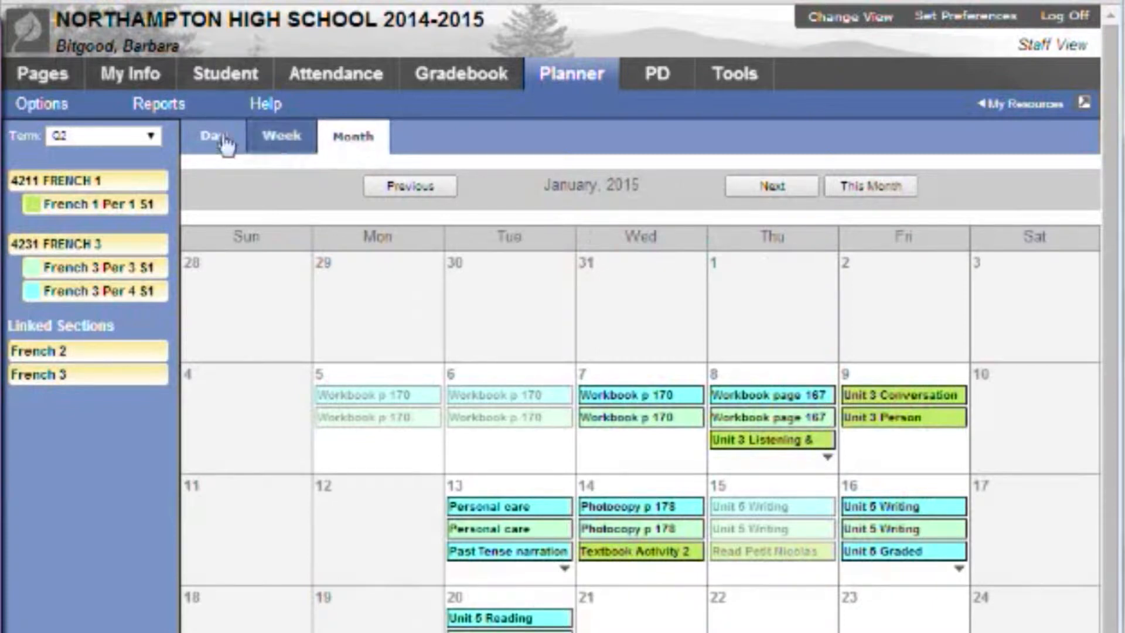
click(151, 138)
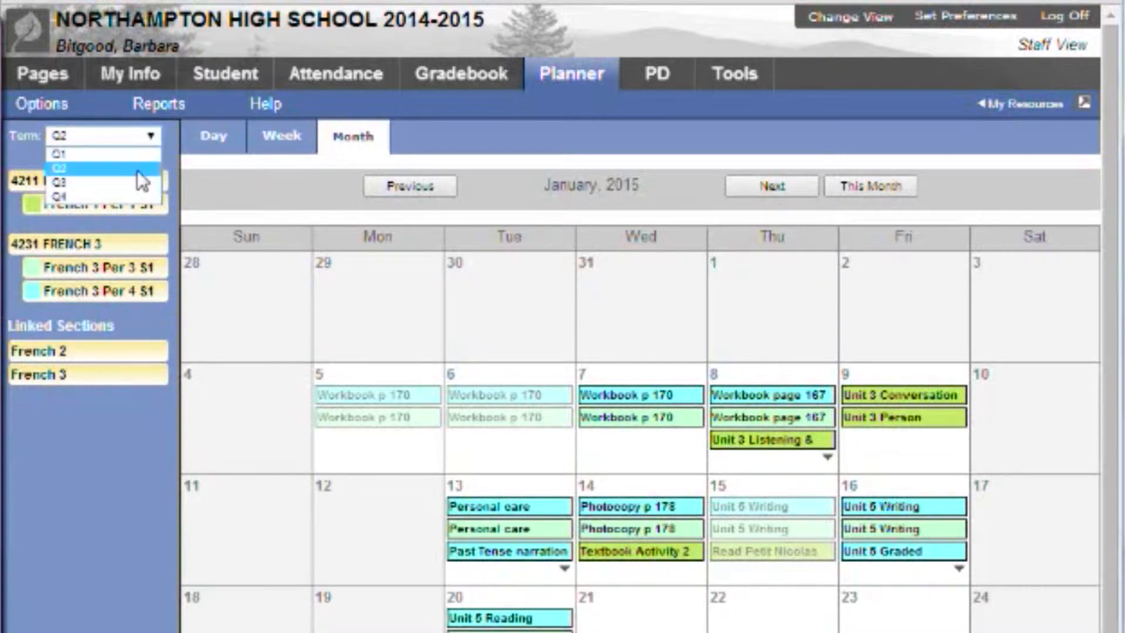
click(137, 171)
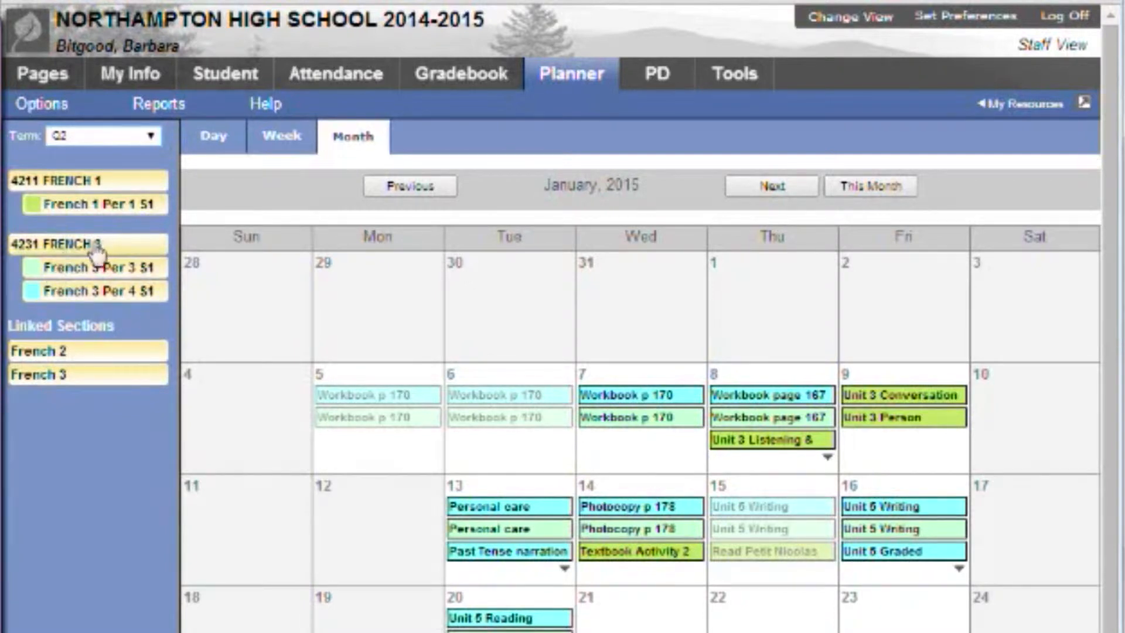
Hide the 4231 FRENCH 3 sections from the planner calendar and show them again
click(120, 245)
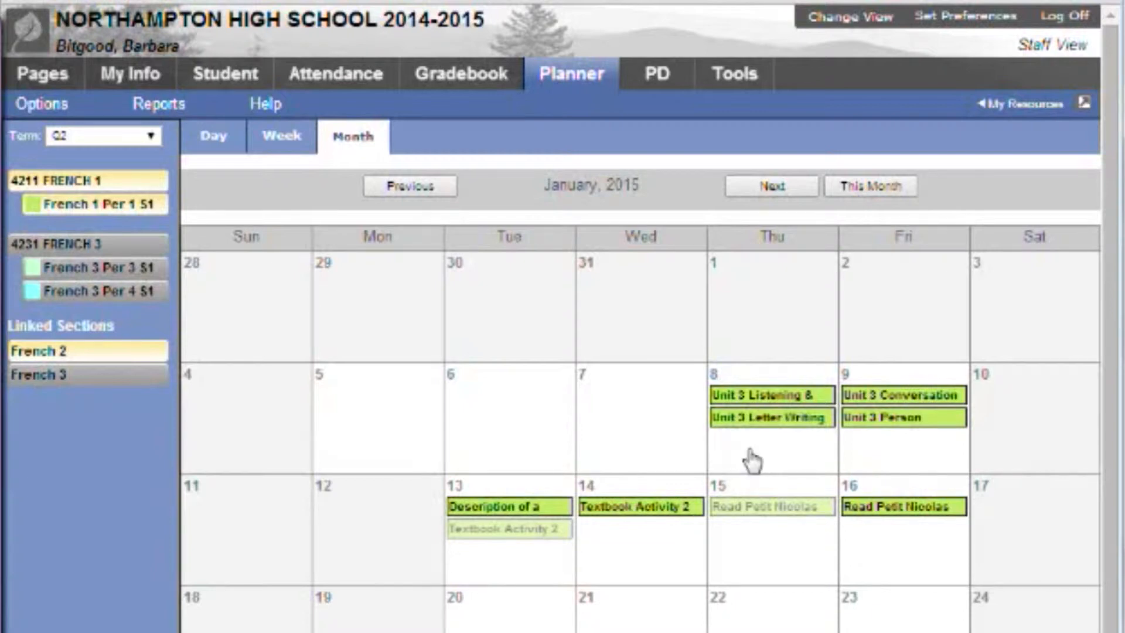
click(132, 256)
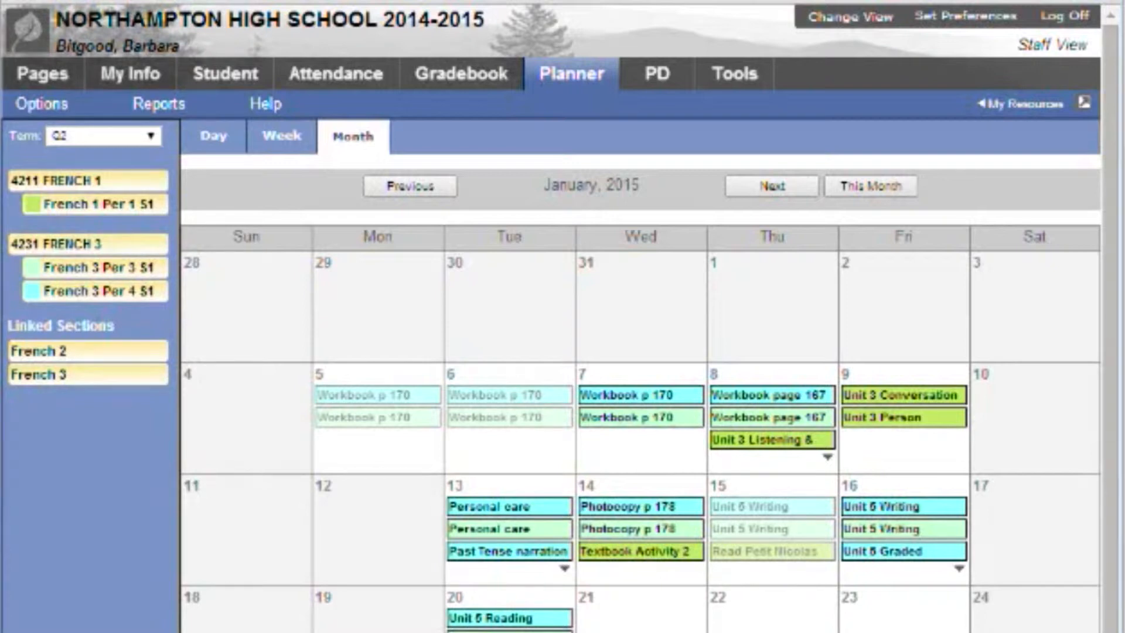
click(758, 623)
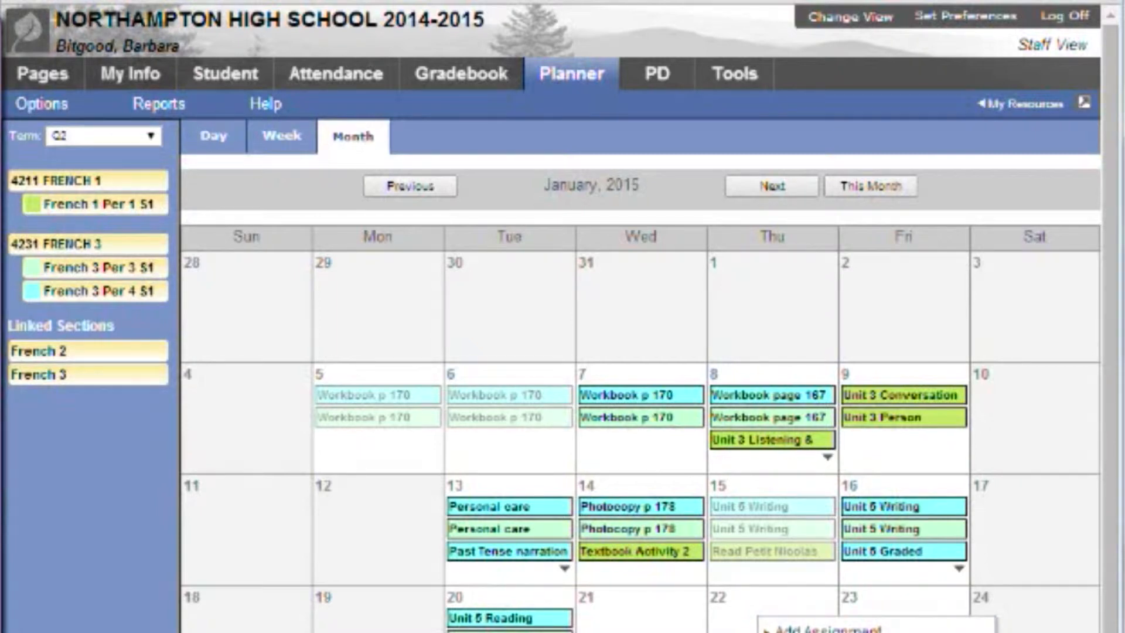
click(47, 112)
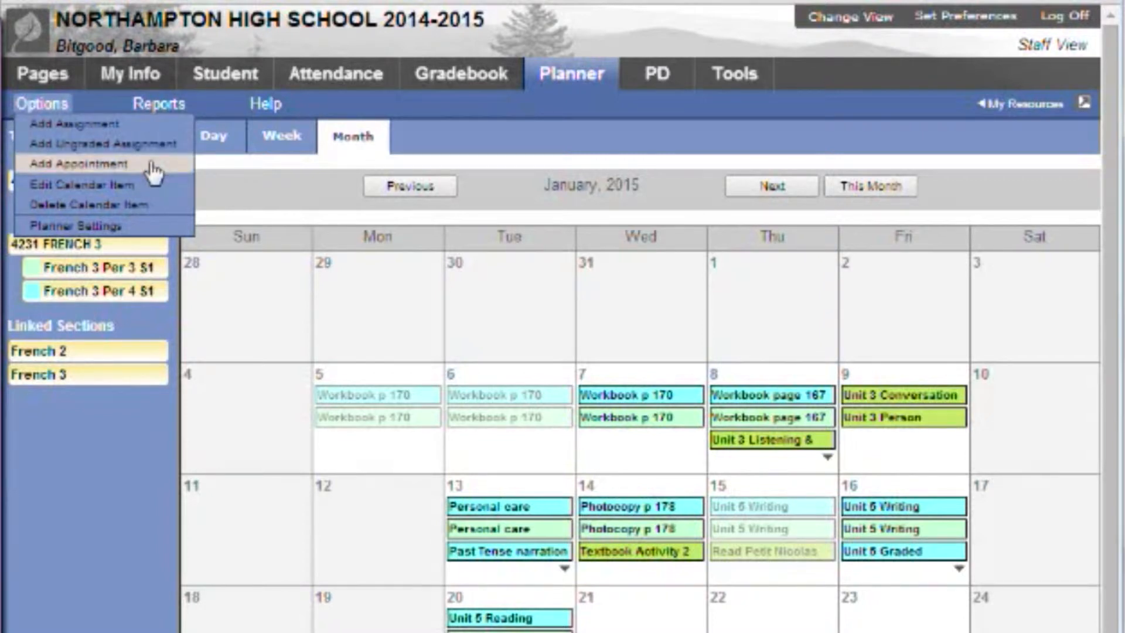
click(777, 613)
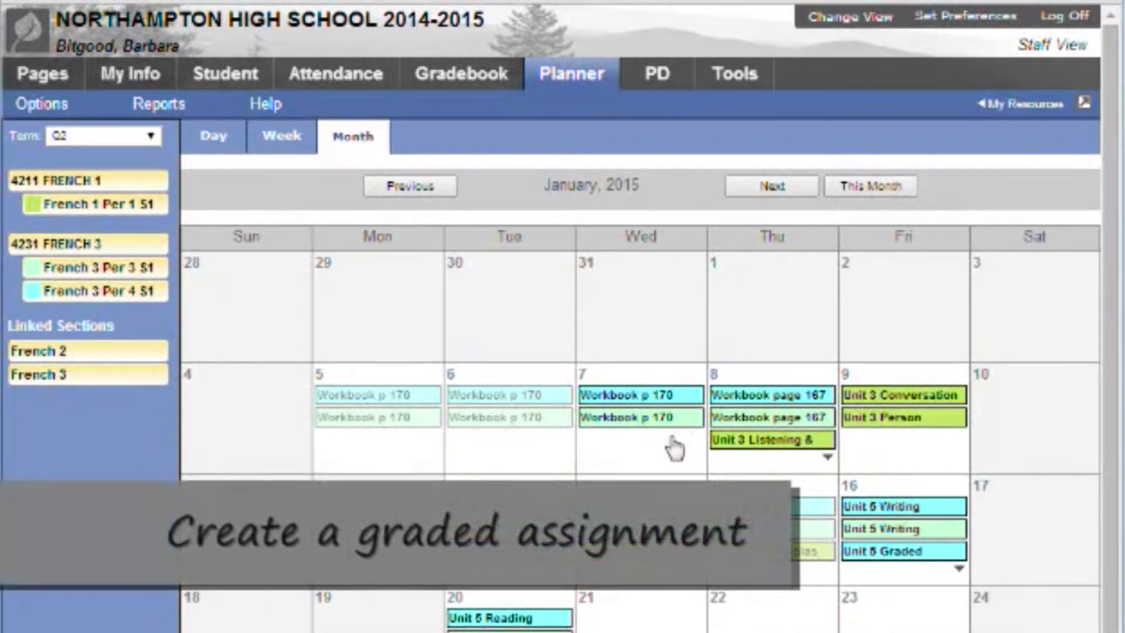
Add an assignment on January 19 for class 4211-001 FRENCH 1 in the Presentational (Present) category
click(364, 620)
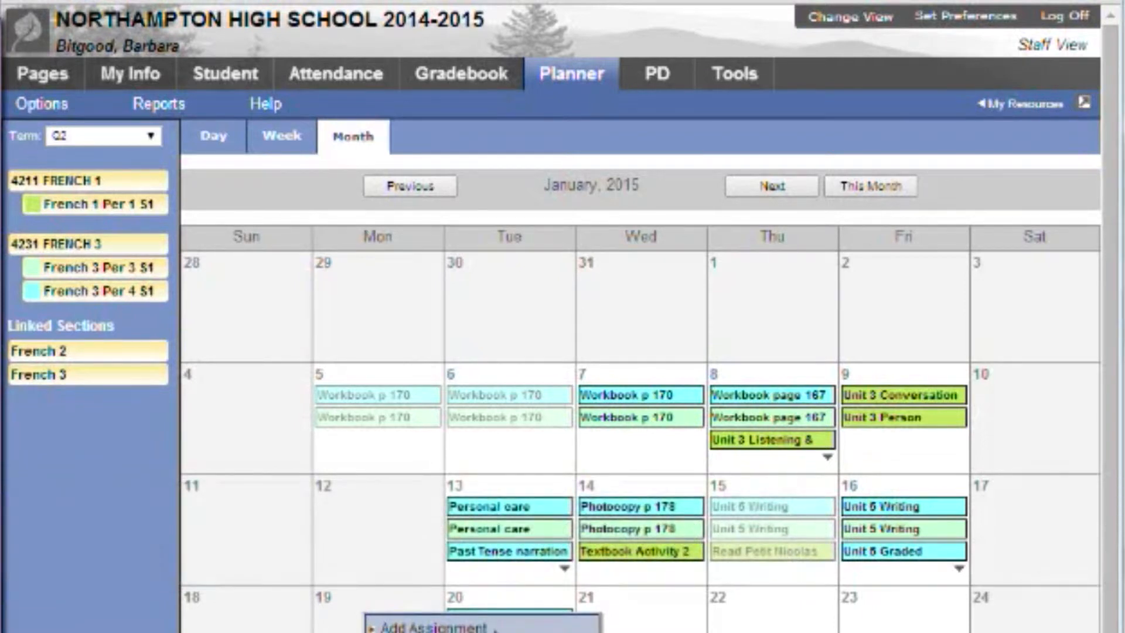
click(433, 625)
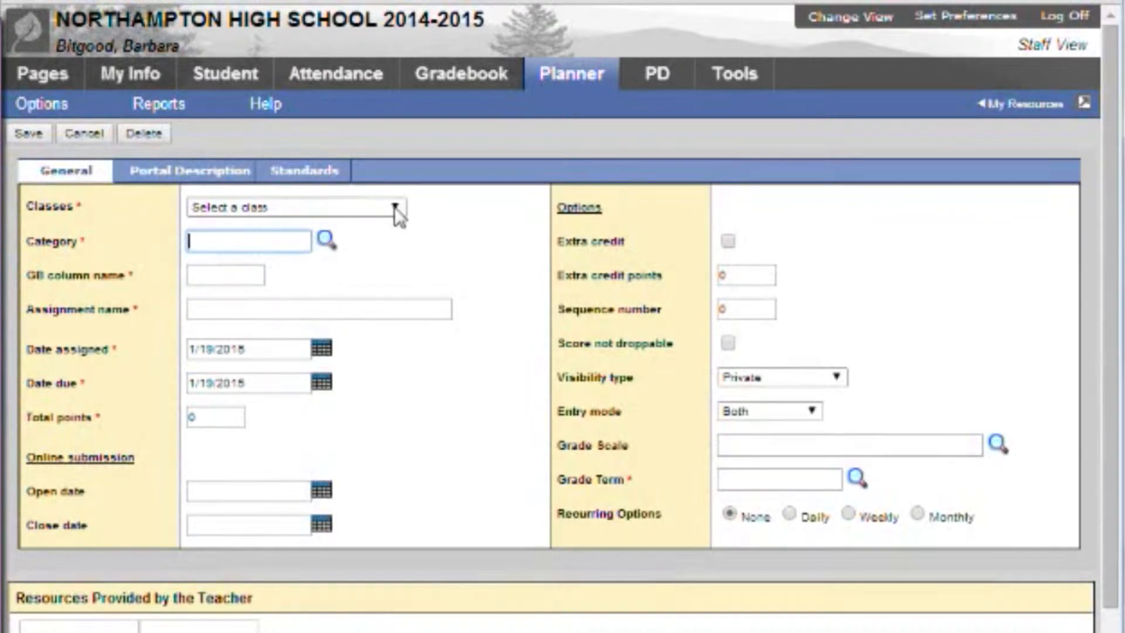
click(396, 208)
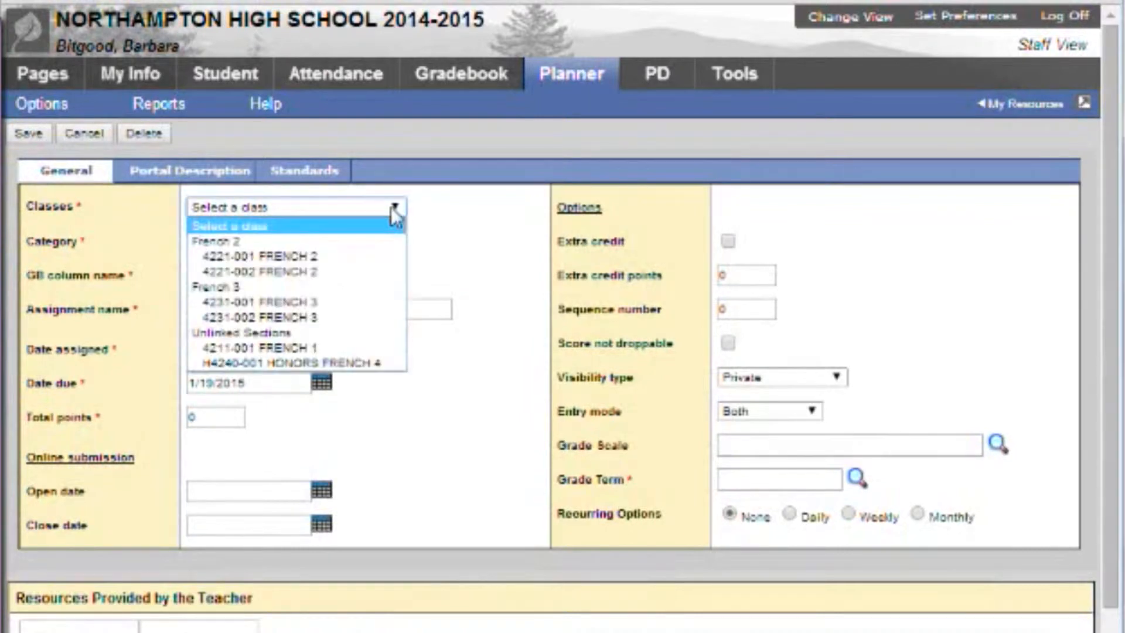
click(297, 349)
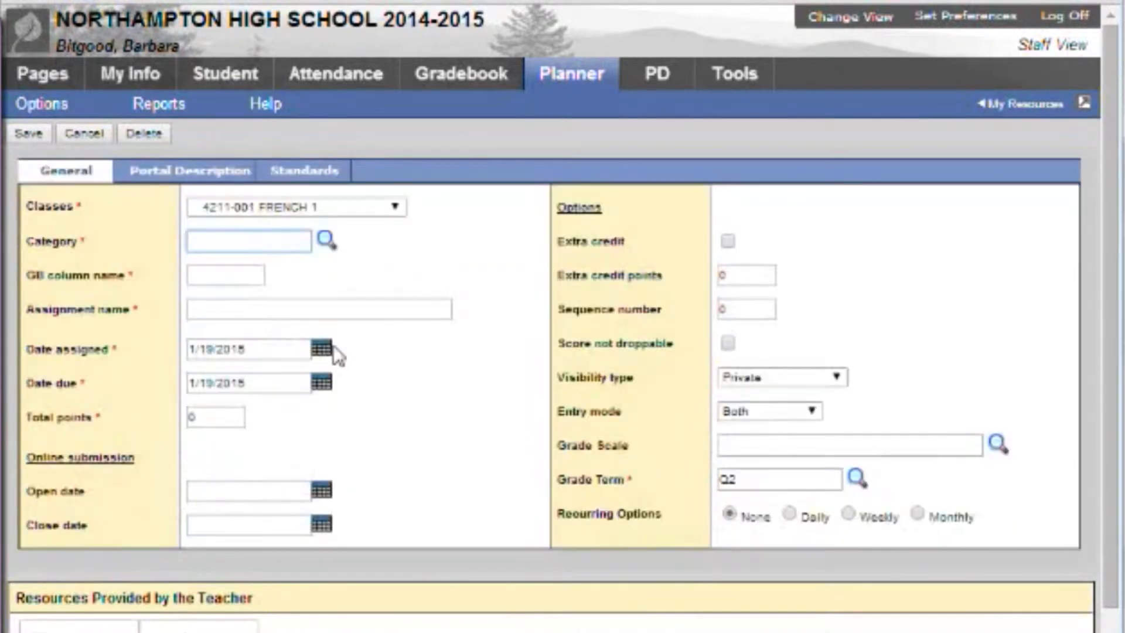
click(325, 241)
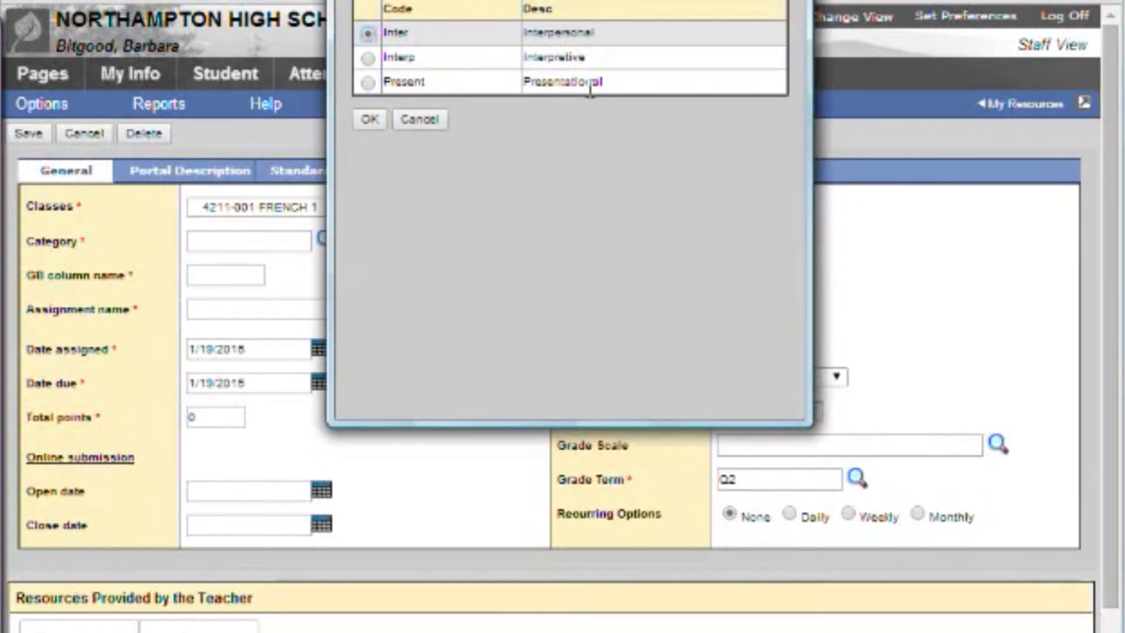
click(363, 84)
click(369, 120)
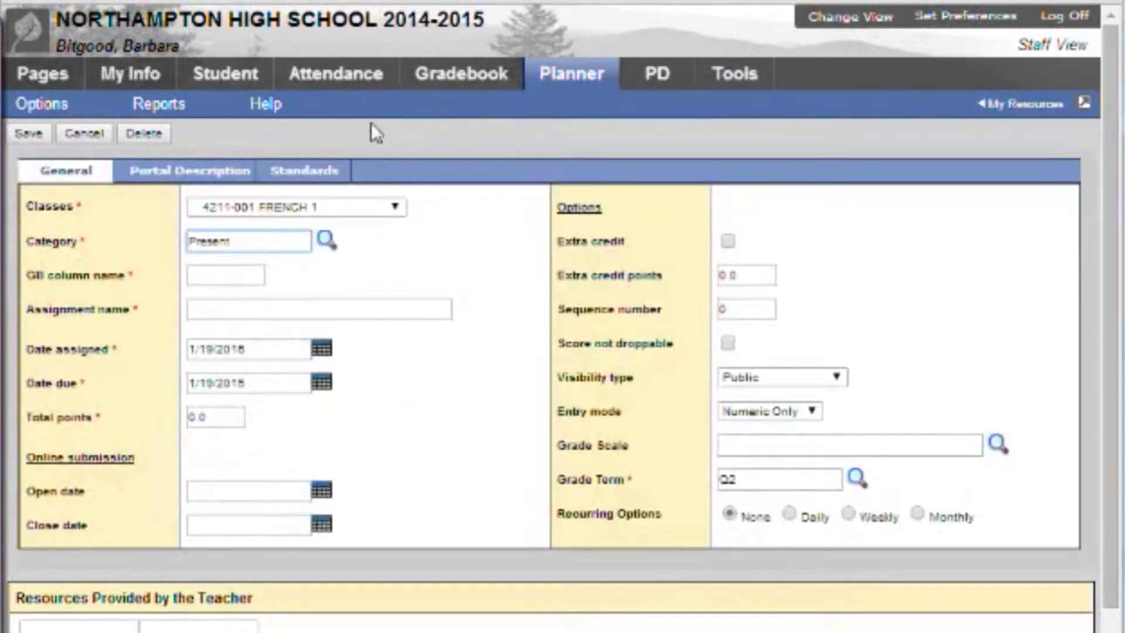
Enter HWp130 as the gradebook column name and "Homework textbook page 130 Activity 4" as the assignment name
click(236, 276)
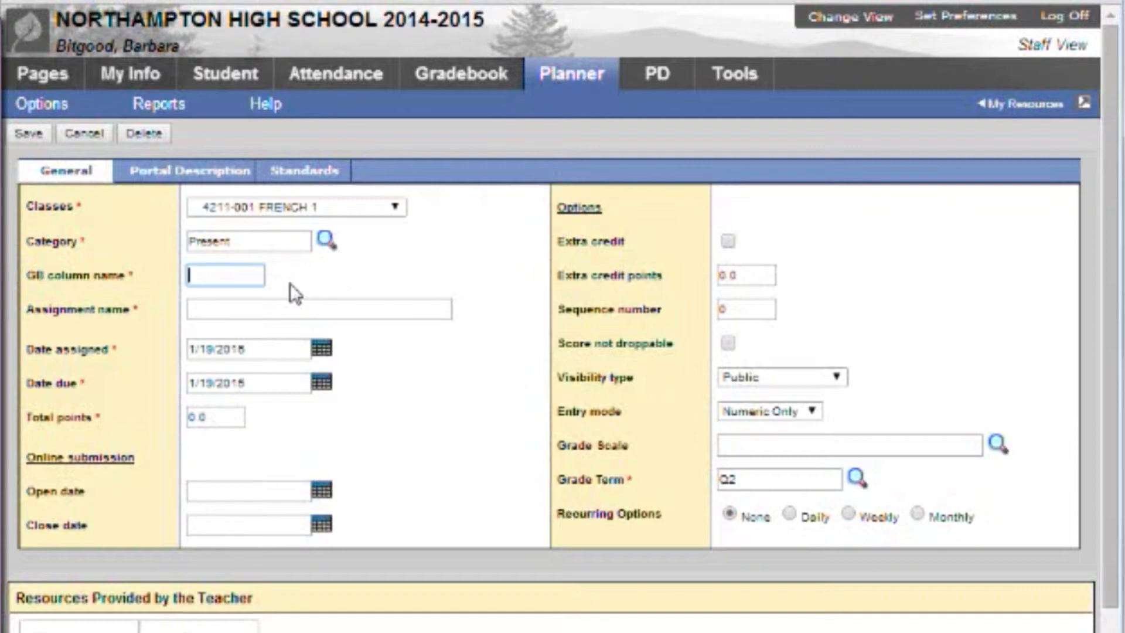
click(1123, 121)
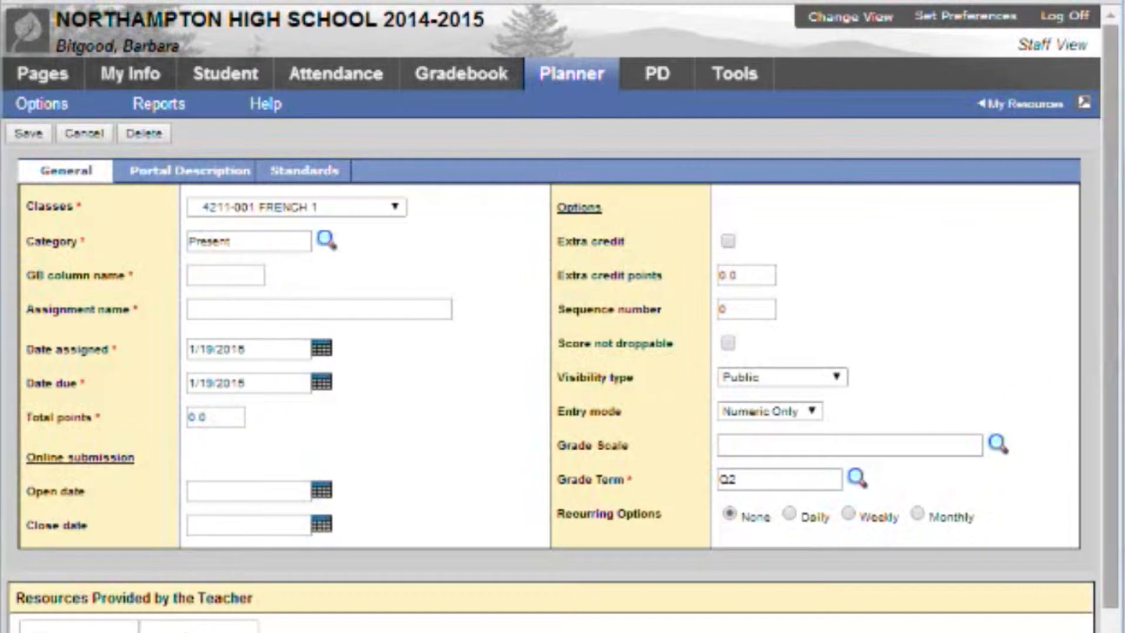
click(225, 274)
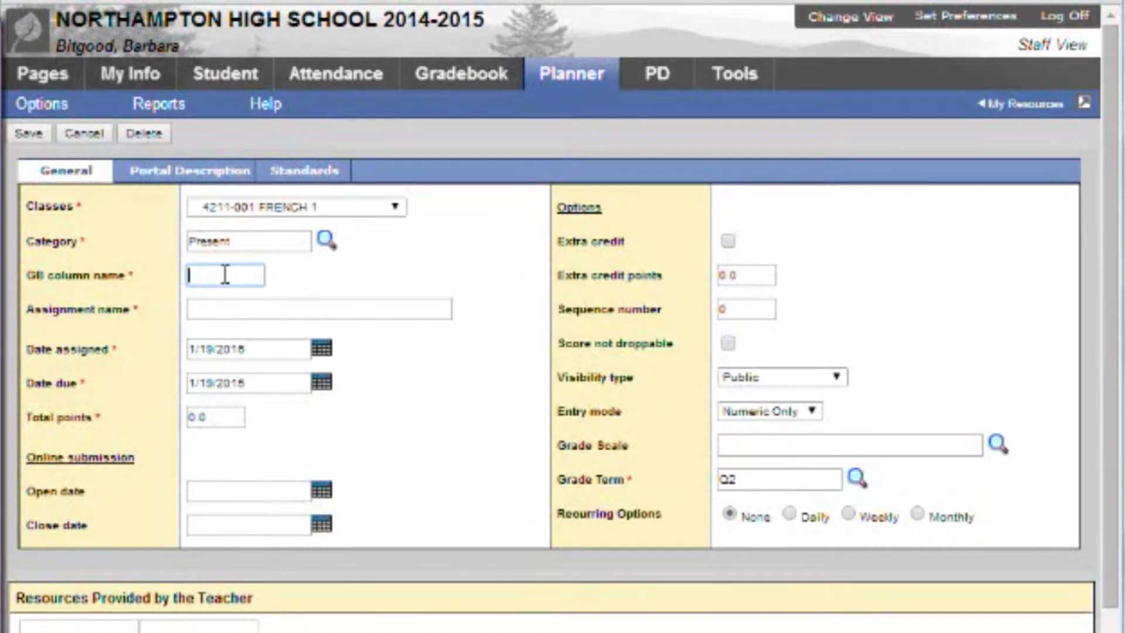
text(HWp130)
click(239, 309)
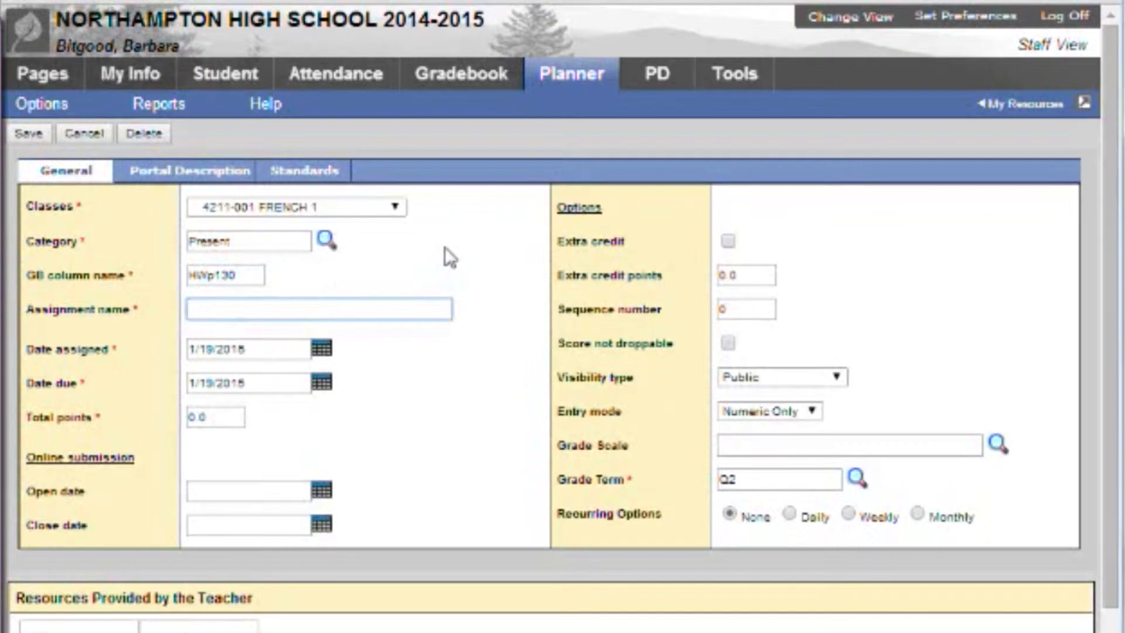
text(Homework textbook page 130 Activyt)
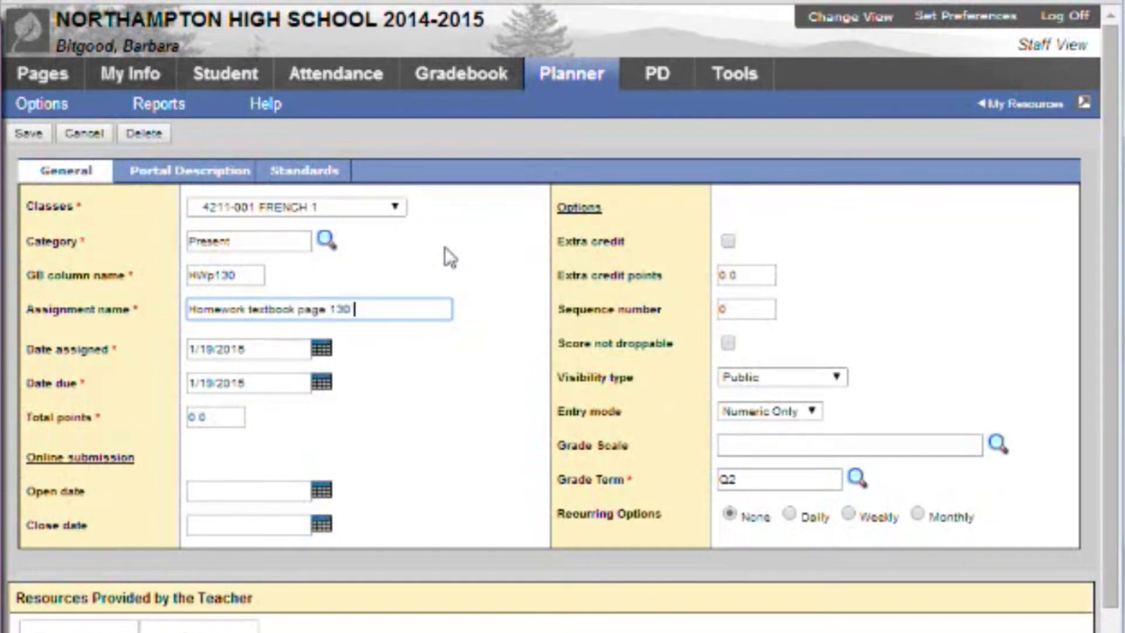
key(BackSpace)
text(ity 4)
Set the assignment's date assigned to 1/16/2015 and keep 1/19/2015 as the due date
click(320, 354)
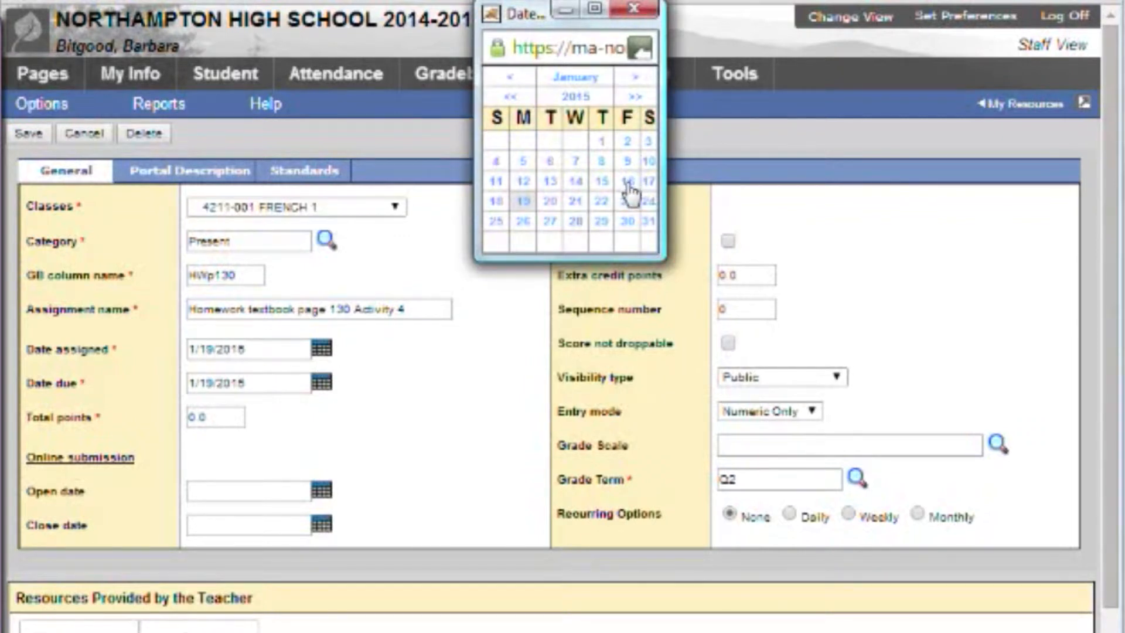
click(633, 8)
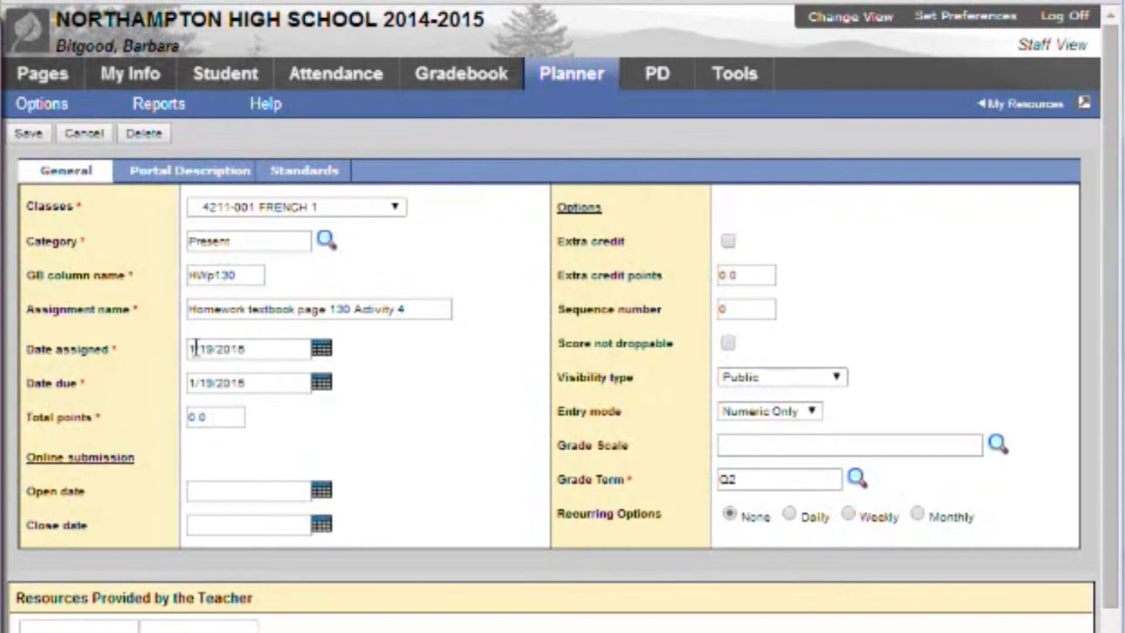
click(325, 356)
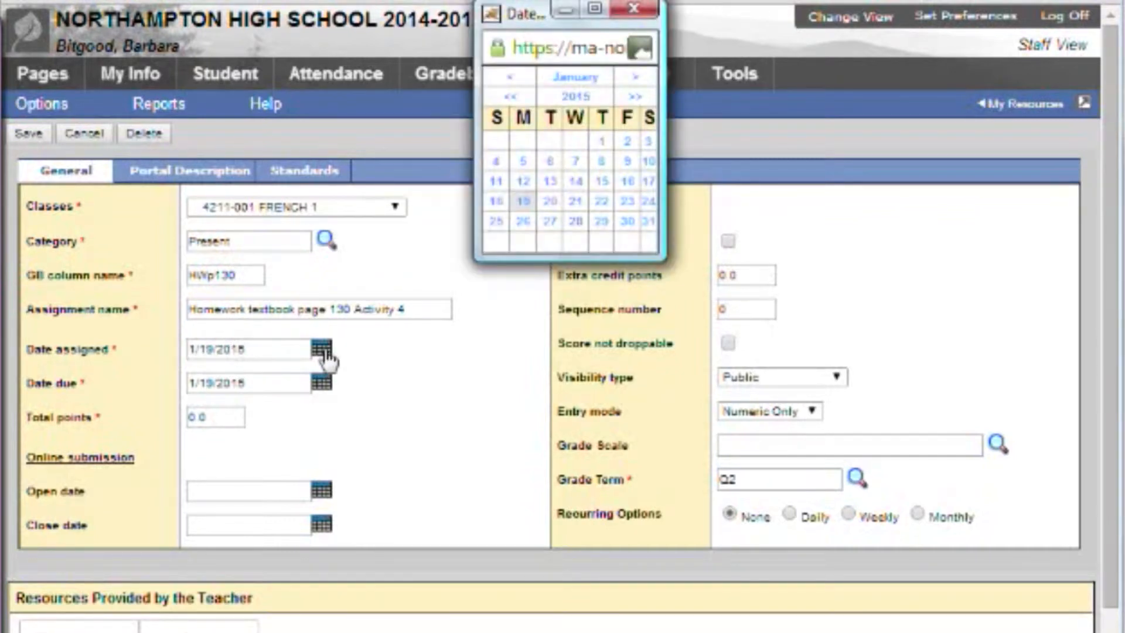
click(627, 182)
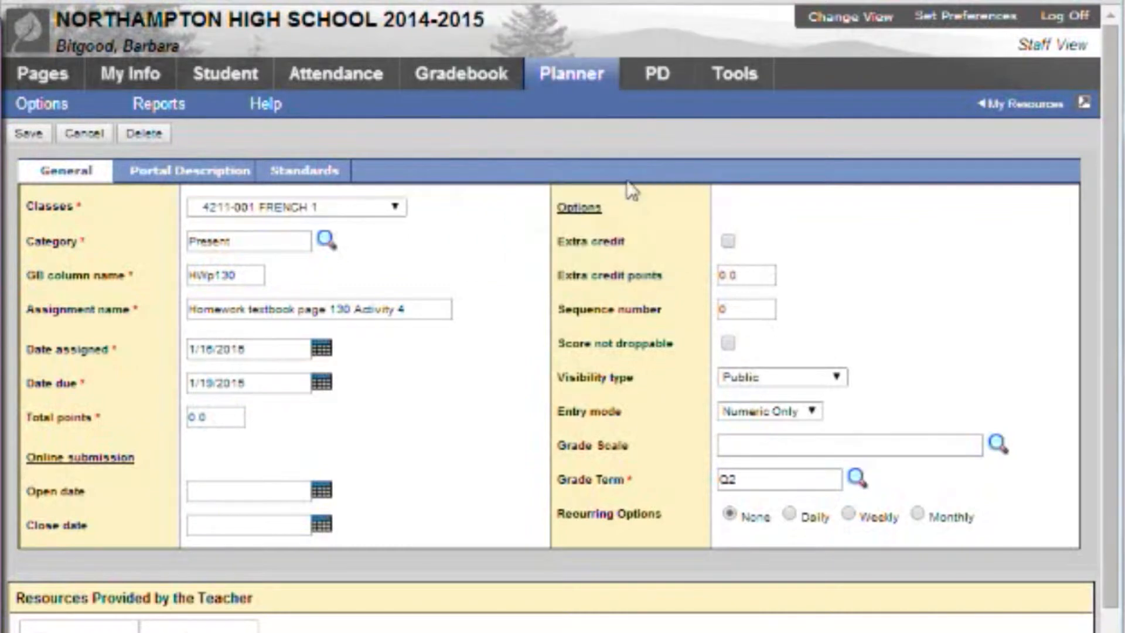
click(321, 382)
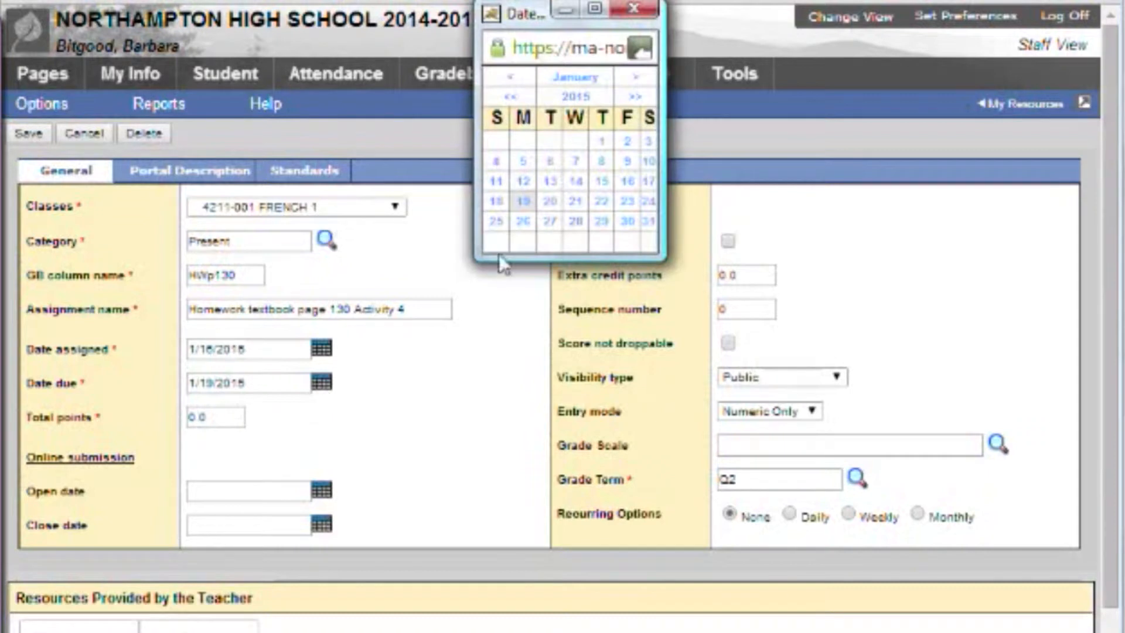
click(634, 9)
Set both the assignment's total points and its extra credit points to 1
click(223, 416)
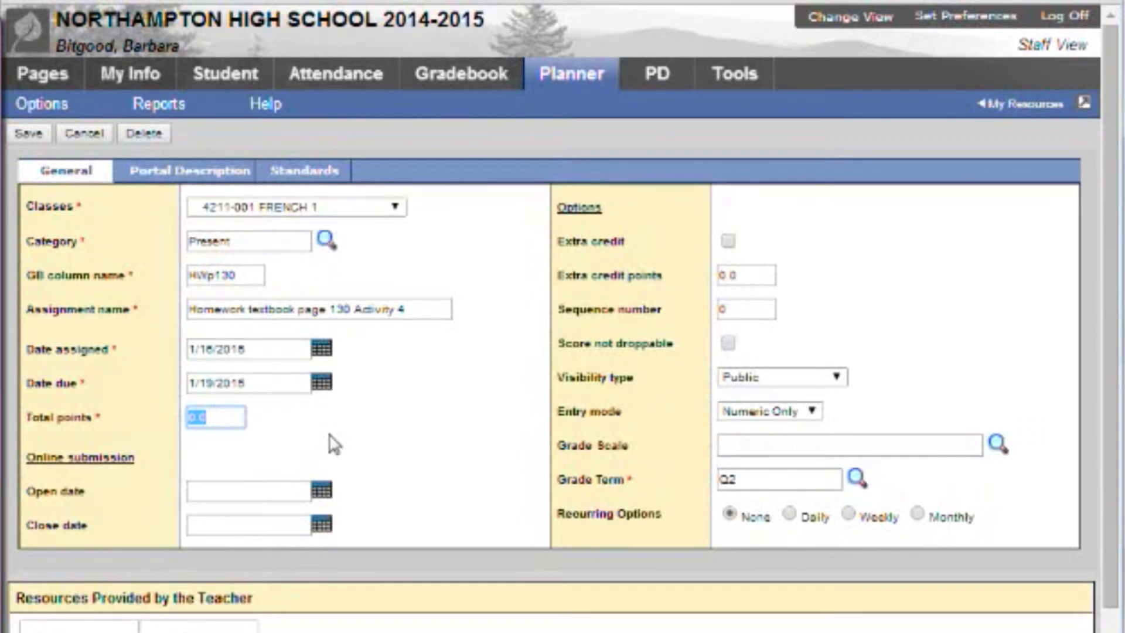
text(1)
click(761, 275)
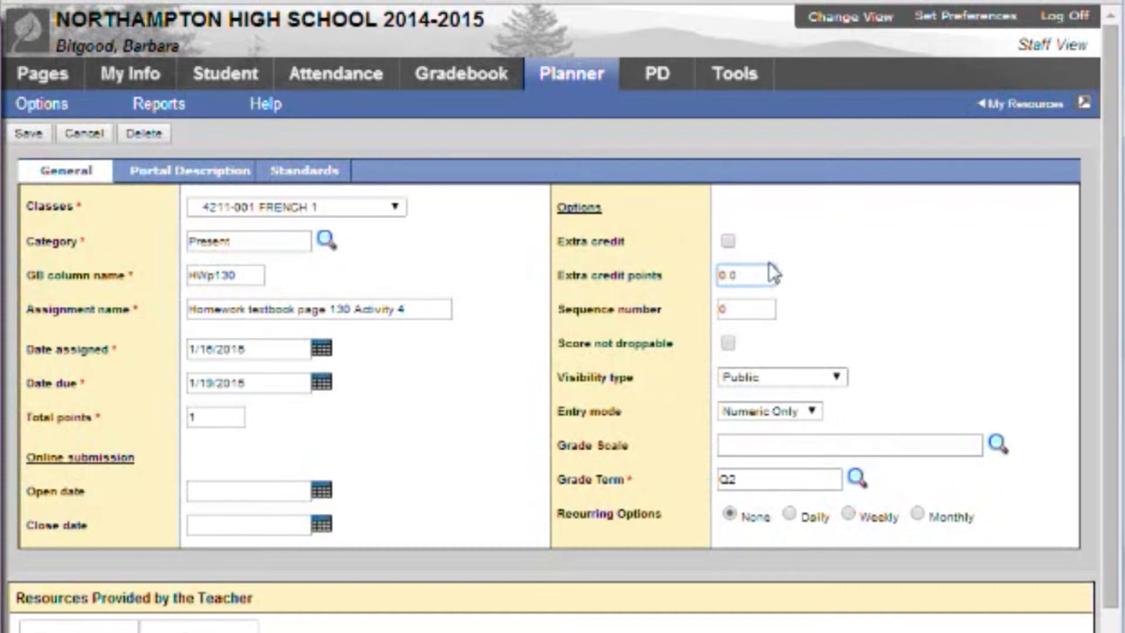
drag(747, 273, 675, 272)
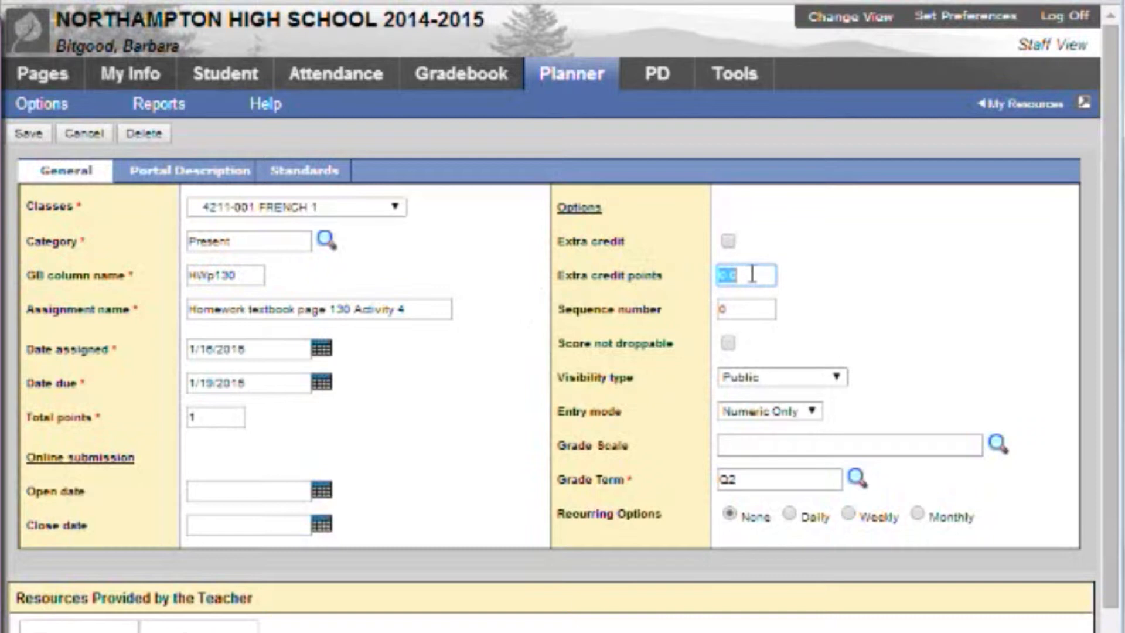
text(1)
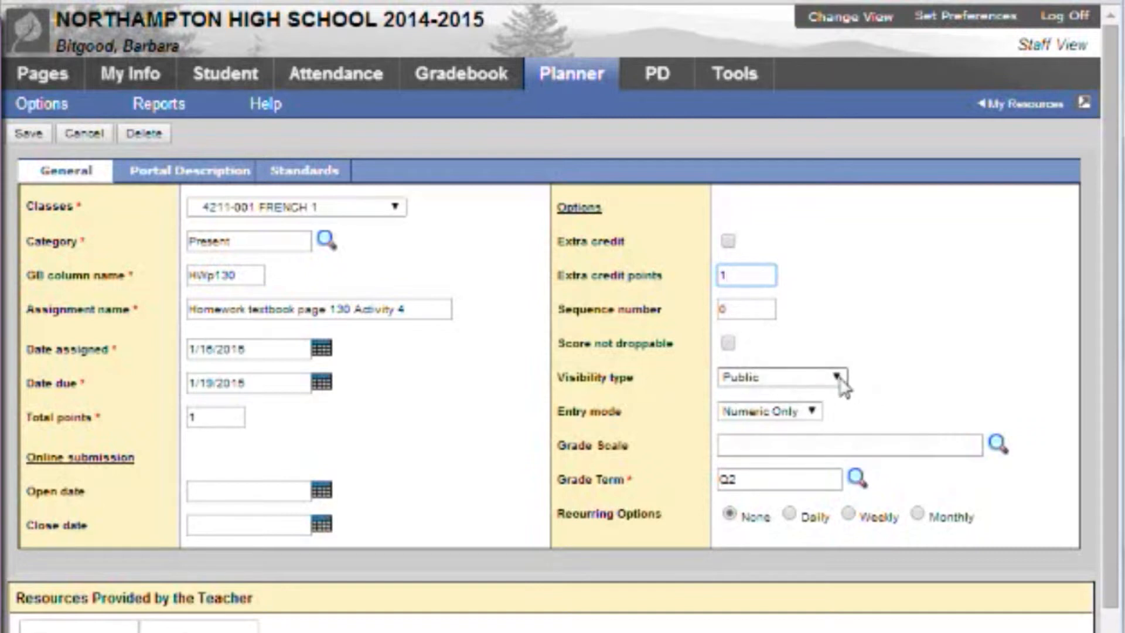
Keep the entry mode at Numeric Only and choose High School Grade Scale as the grade scale
click(811, 414)
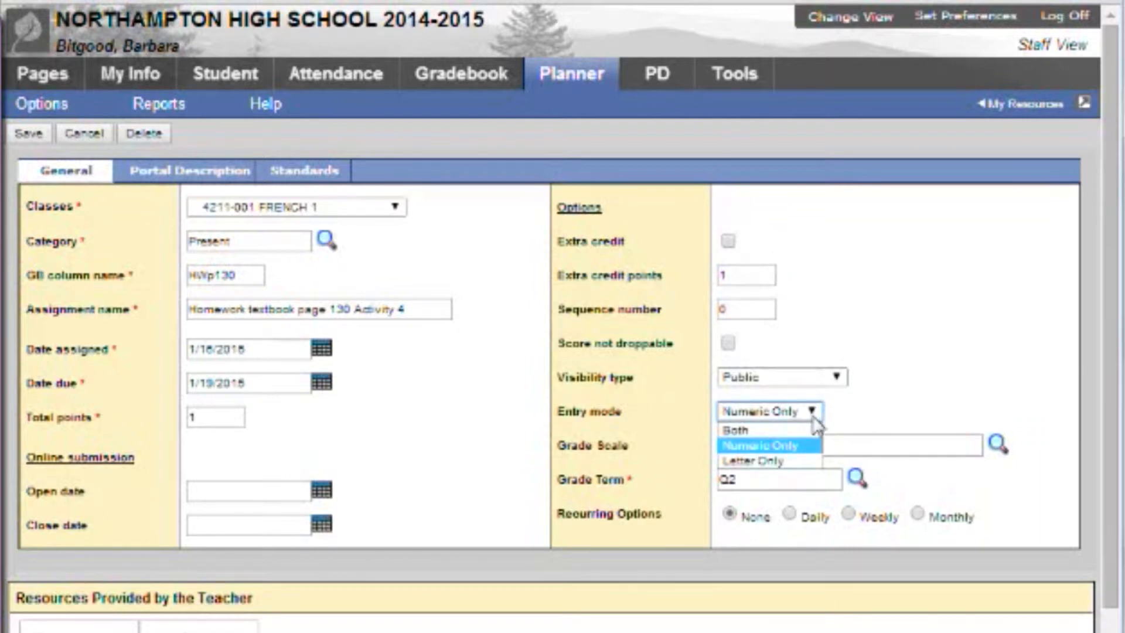
click(799, 443)
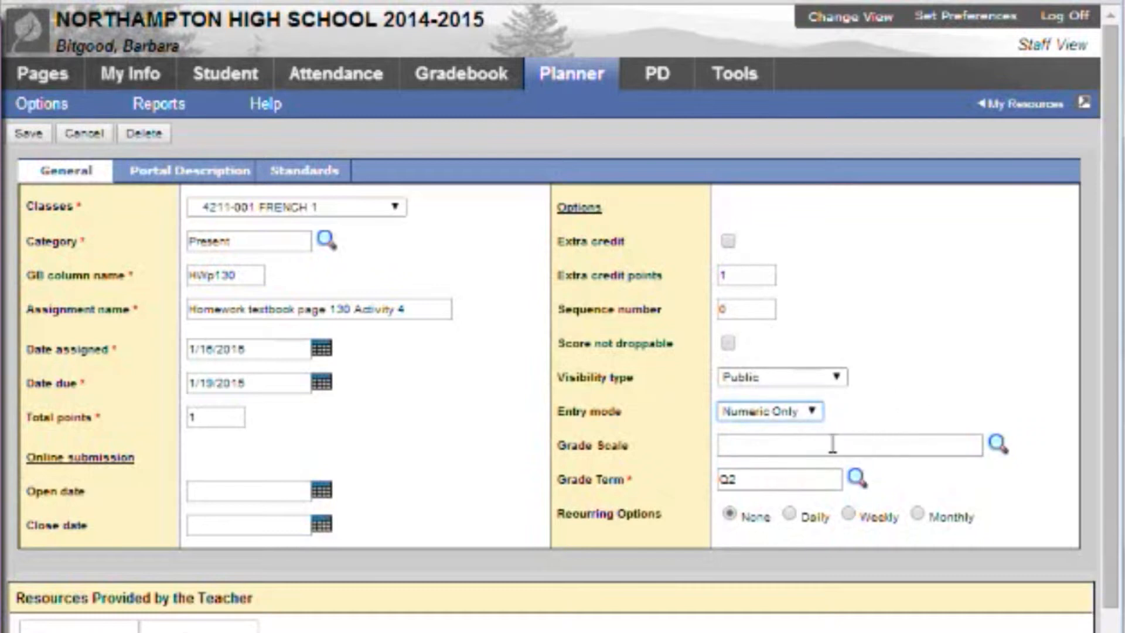
click(997, 451)
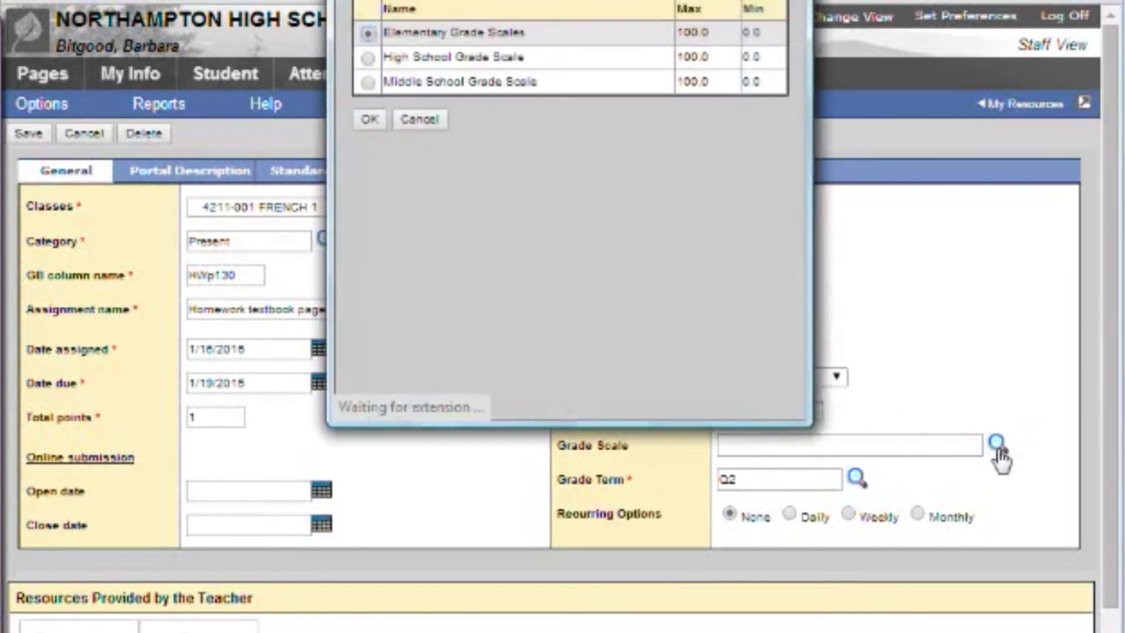
click(367, 58)
click(368, 118)
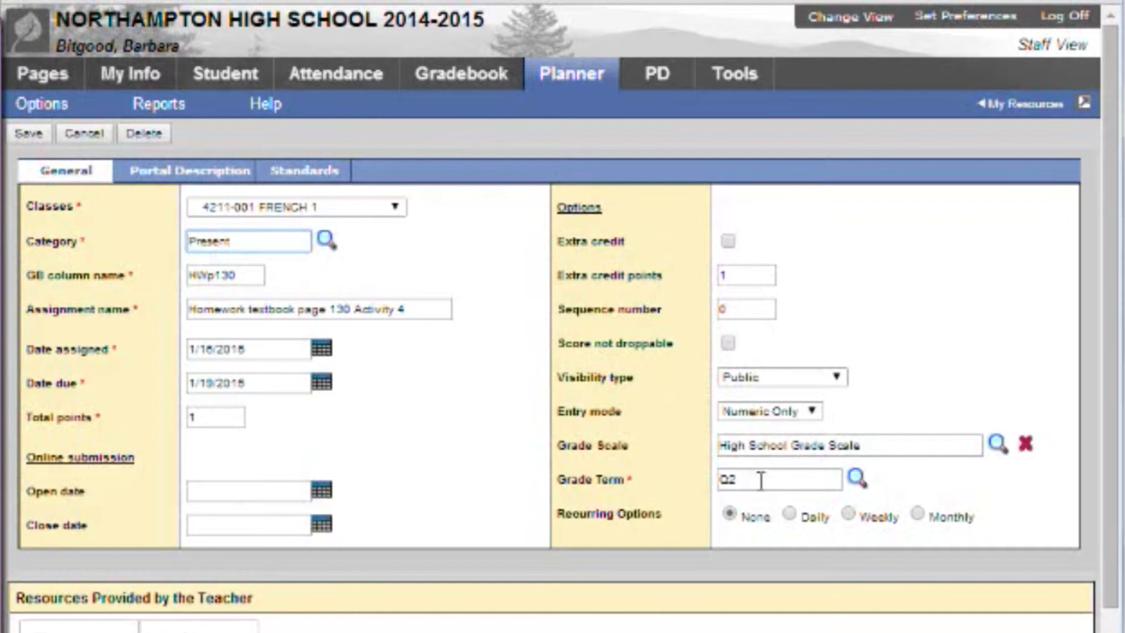
Review the available grade terms and keep Q2 as the assignment's grade term
click(856, 477)
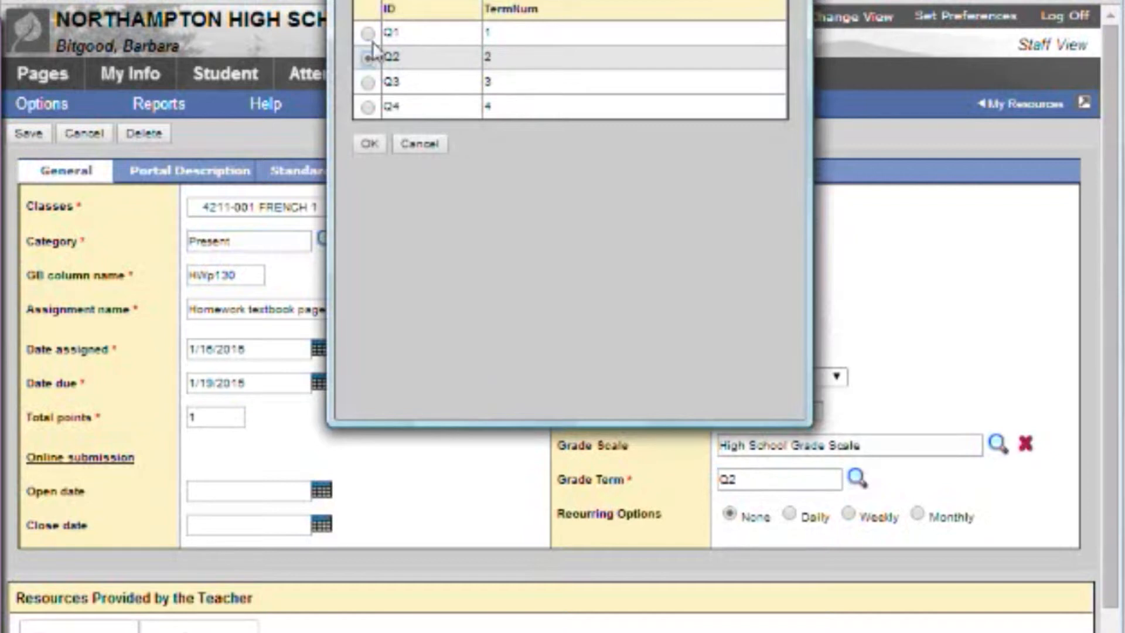
click(371, 145)
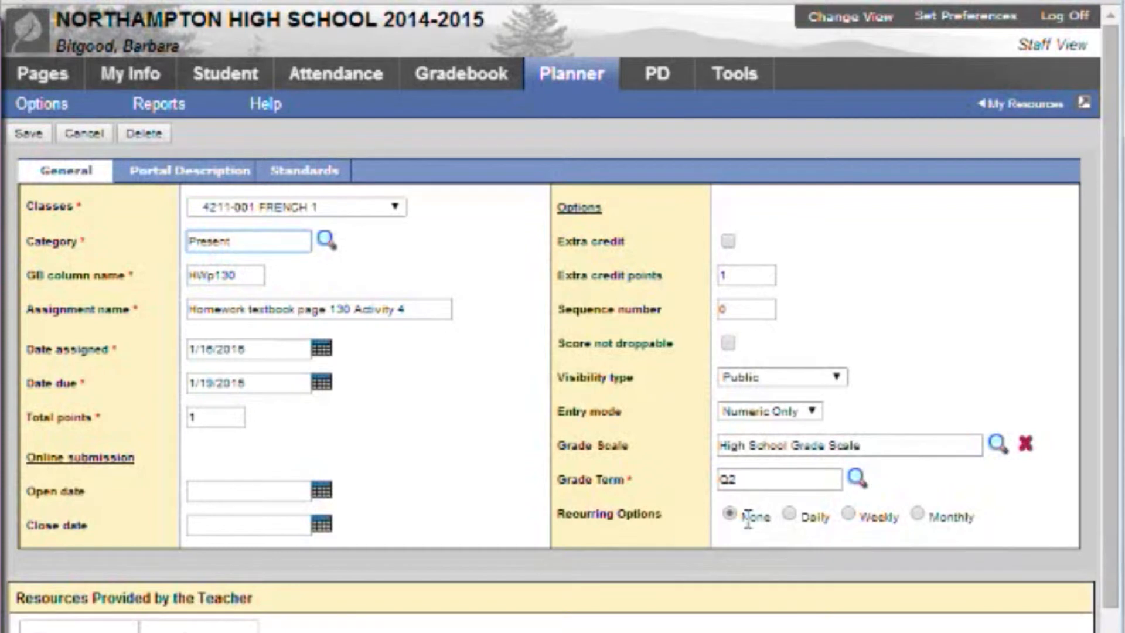
Add a web link resource named "Answer Key", described as "Check this answer key before coming to class.", with a sample google.com URL
scroll(485, 509, down, 2)
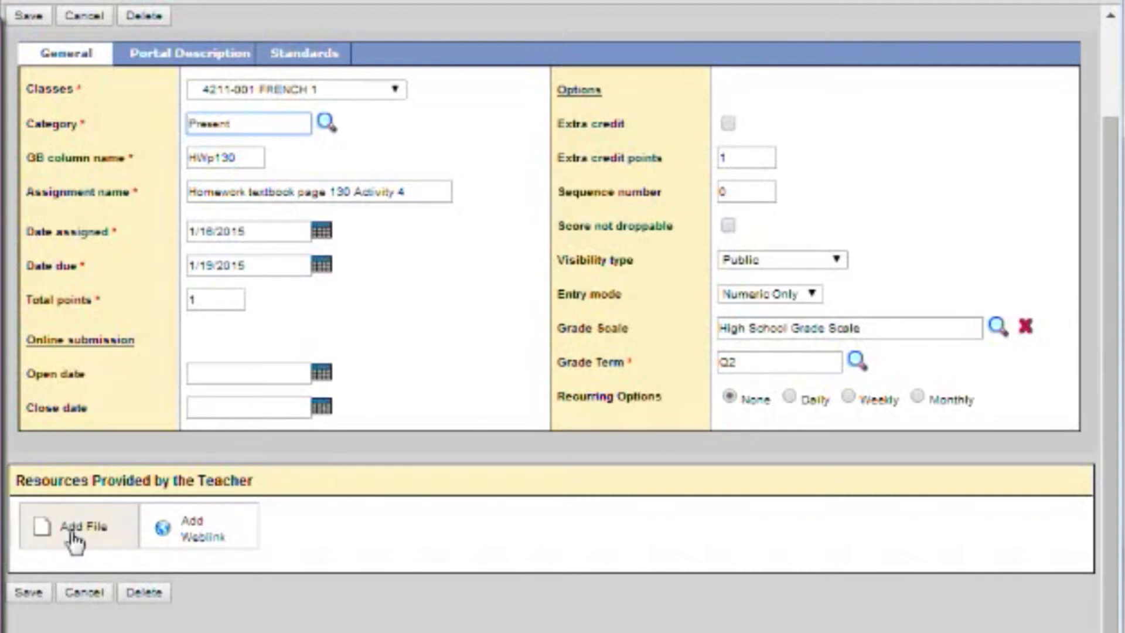
click(190, 534)
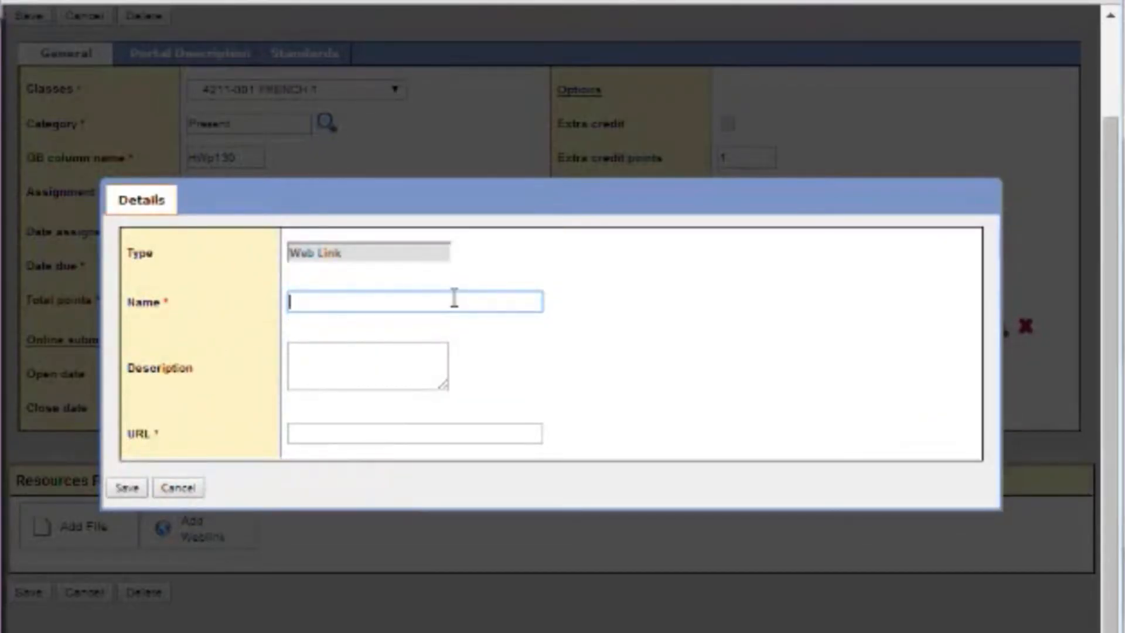
text(Answer Key)
click(413, 363)
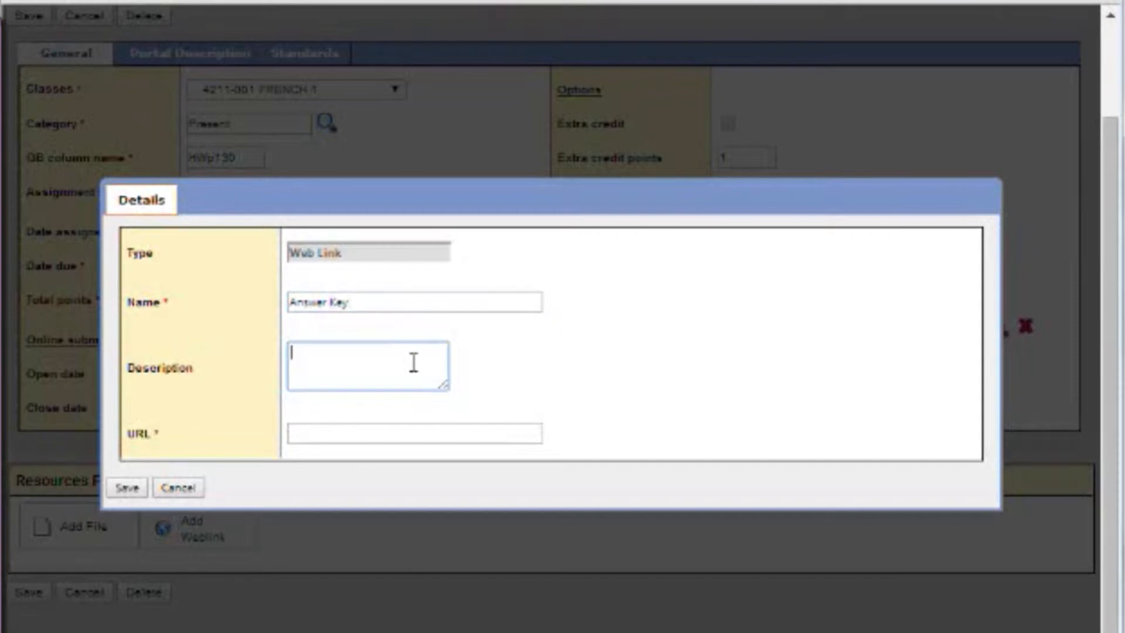
text(Check this answer key before coming to class.)
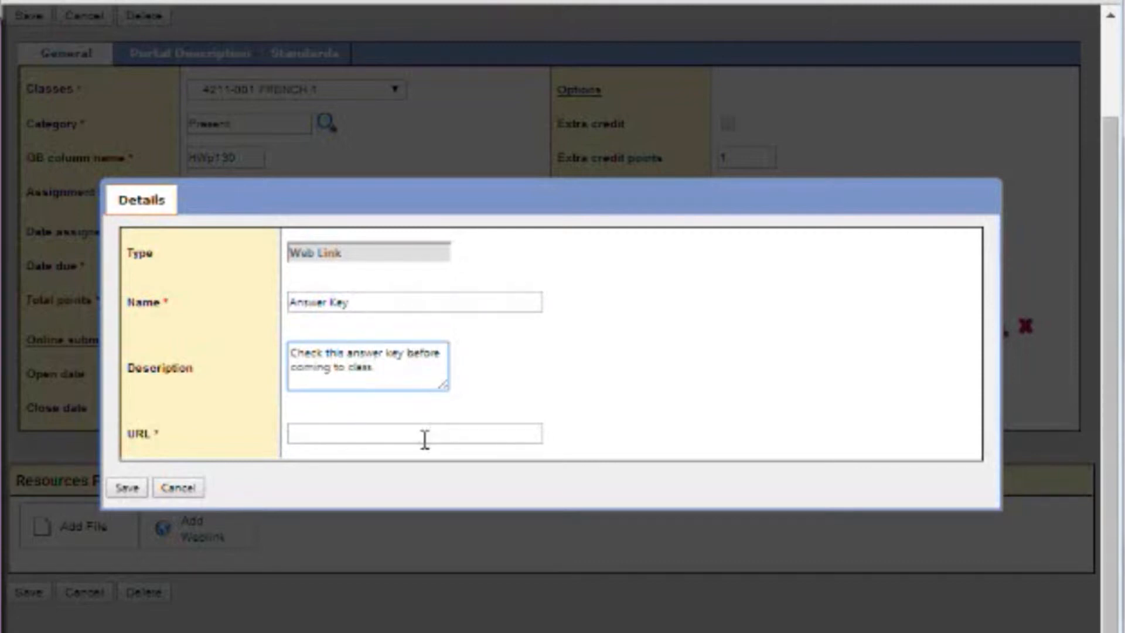
click(429, 433)
text(http://)
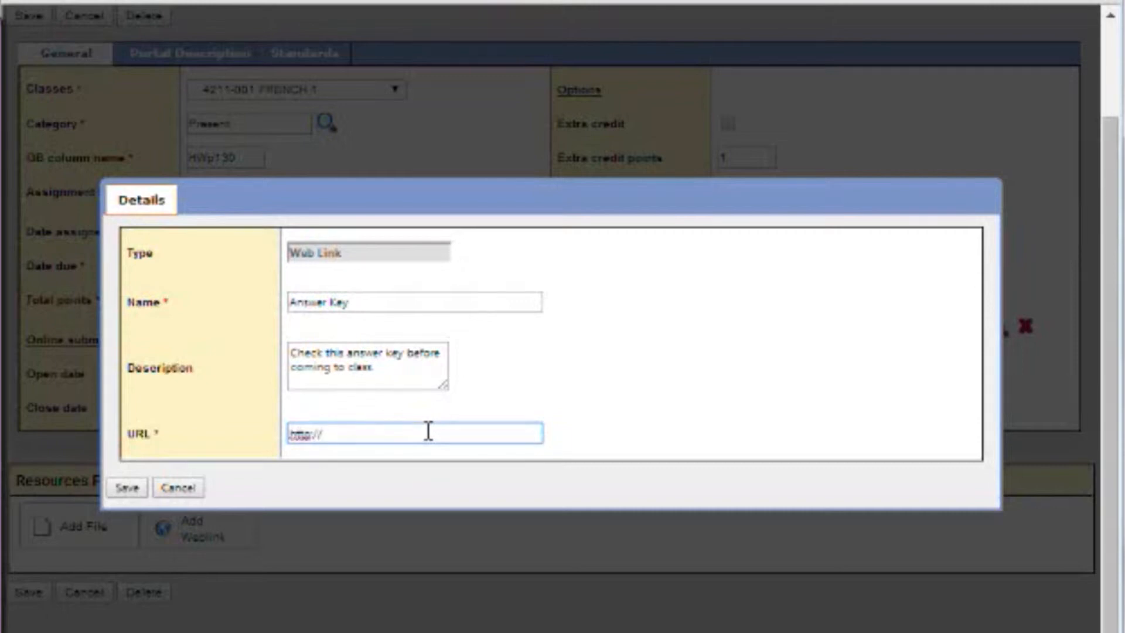
text(google.com/sample)
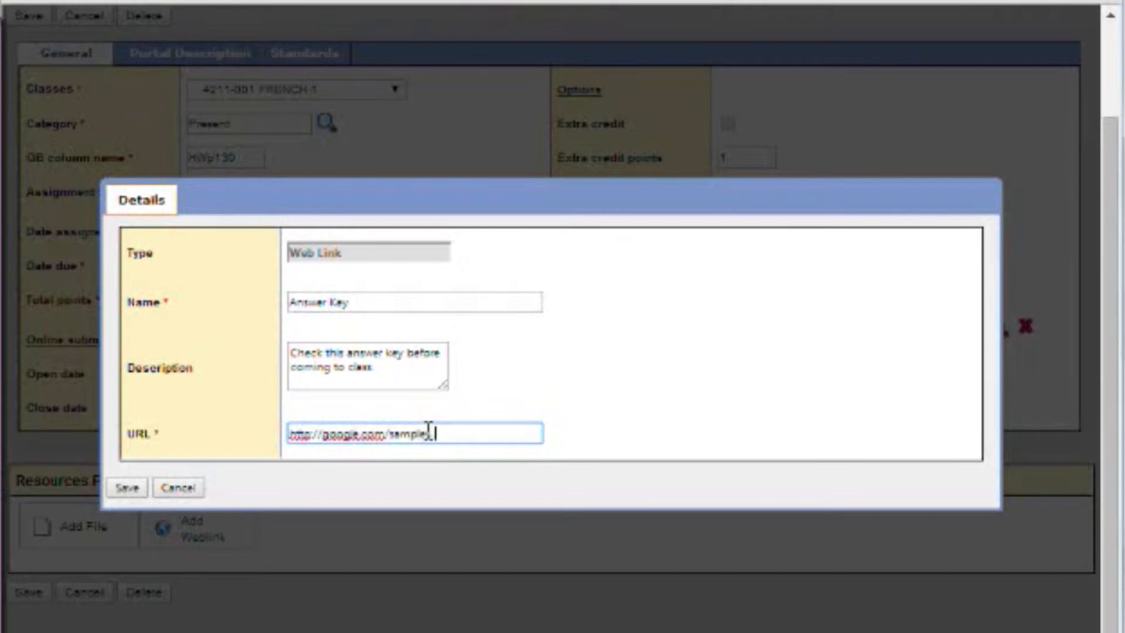
text(s...)
click(124, 491)
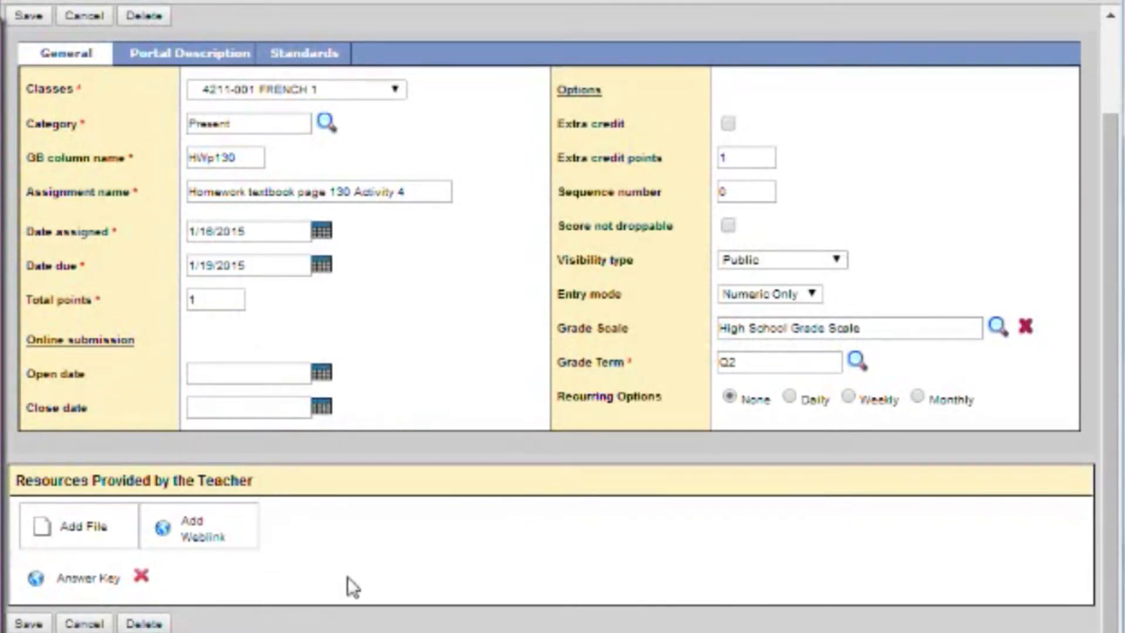
Remove the Answer Key web link from the resources provided by the teacher
click(141, 576)
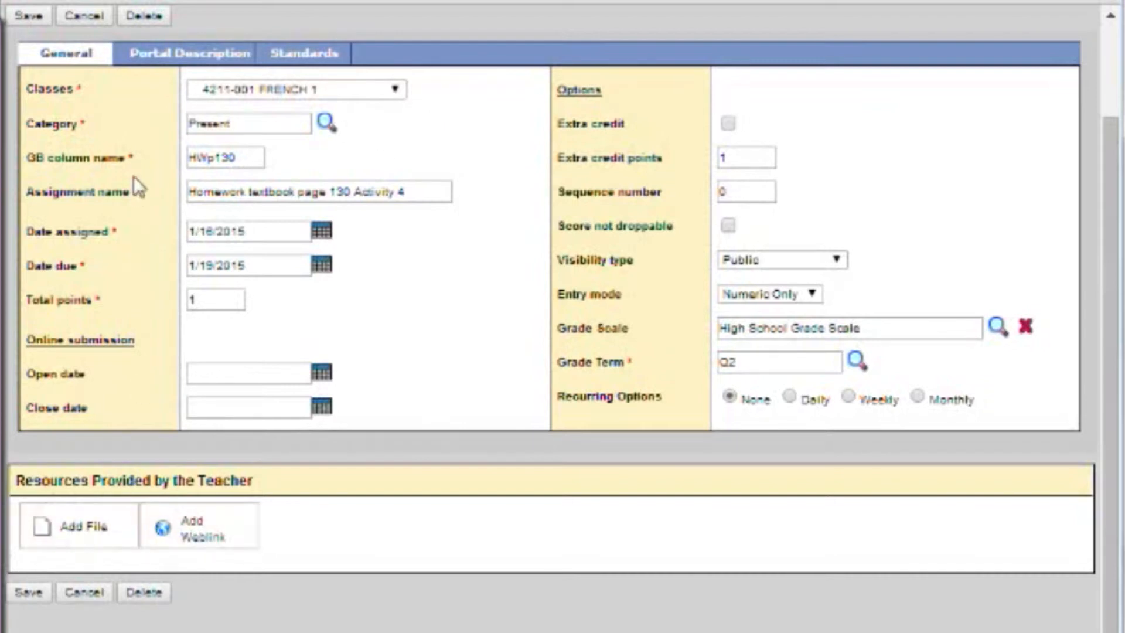
Enter the assignment's portal description: "Do this activity in full sentences. Check your answers on the provided answer key after."
click(199, 66)
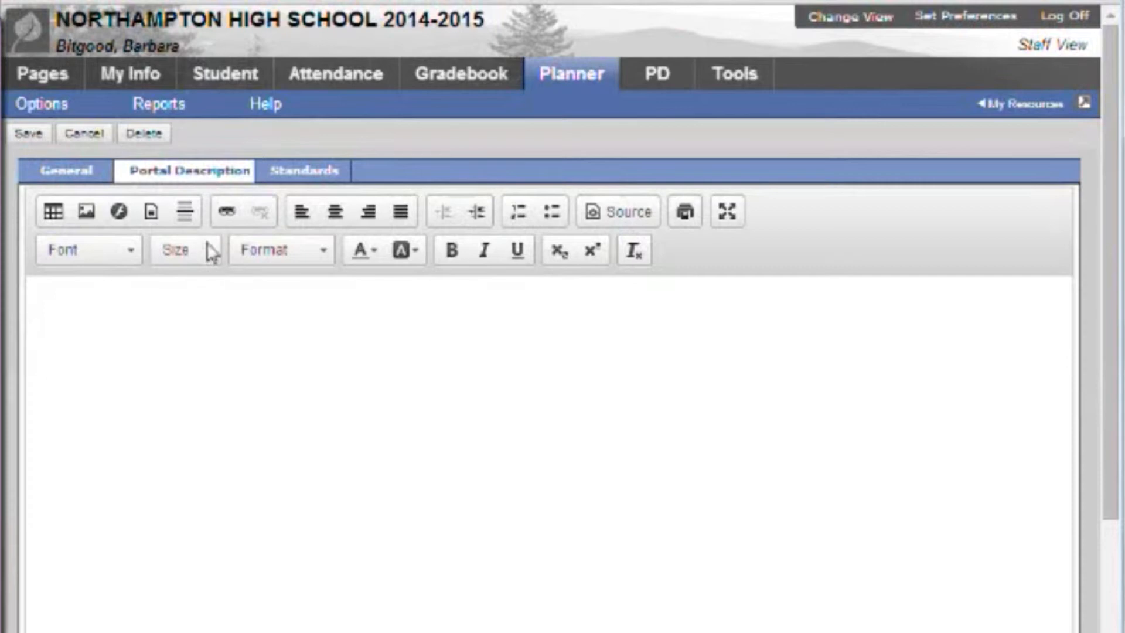
click(232, 332)
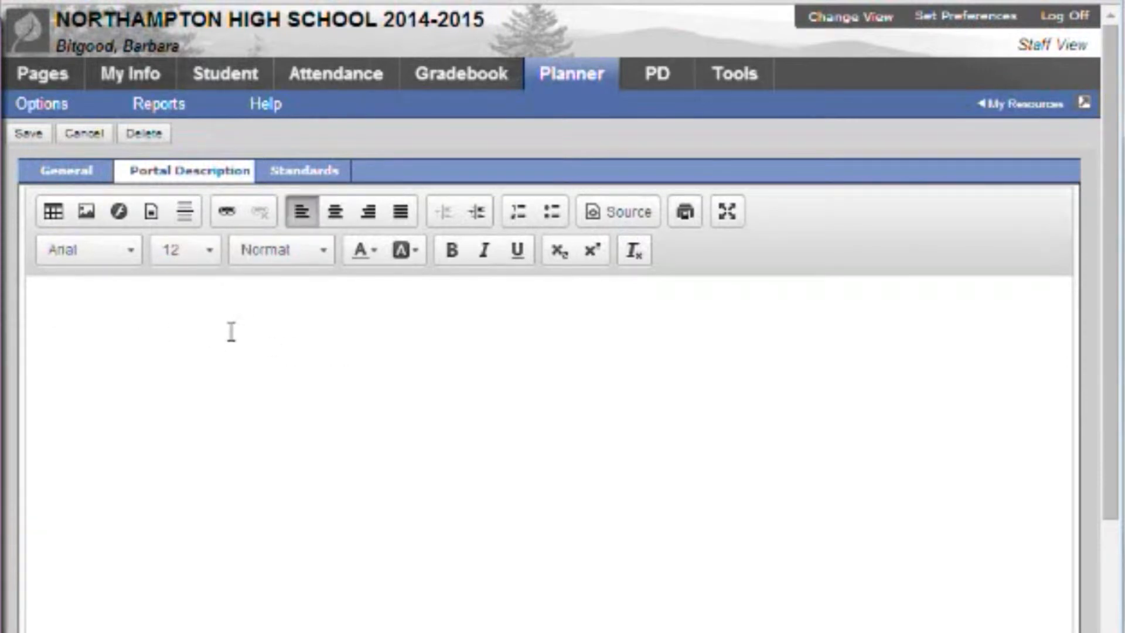
text(Do this activity in full se)
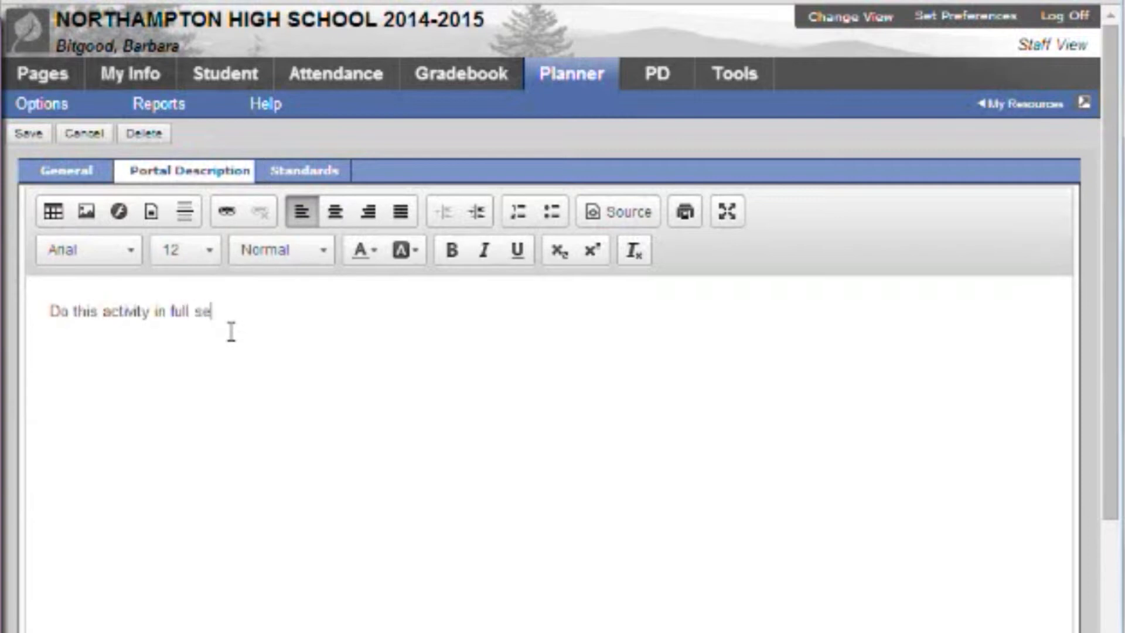
text(ntences.  )
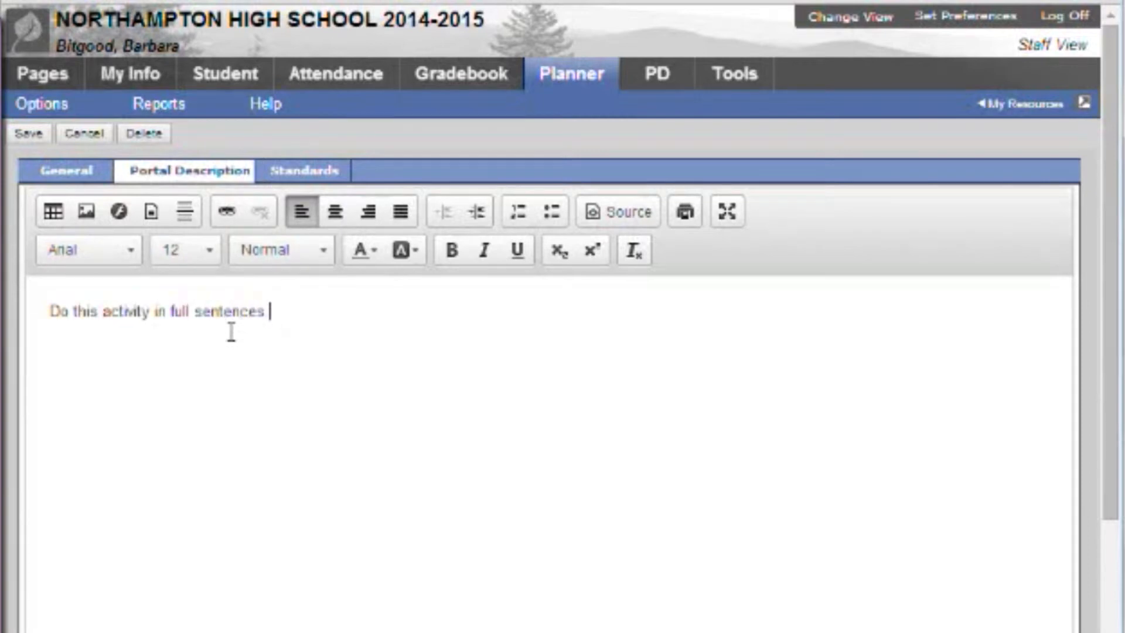
text(Check your answers)
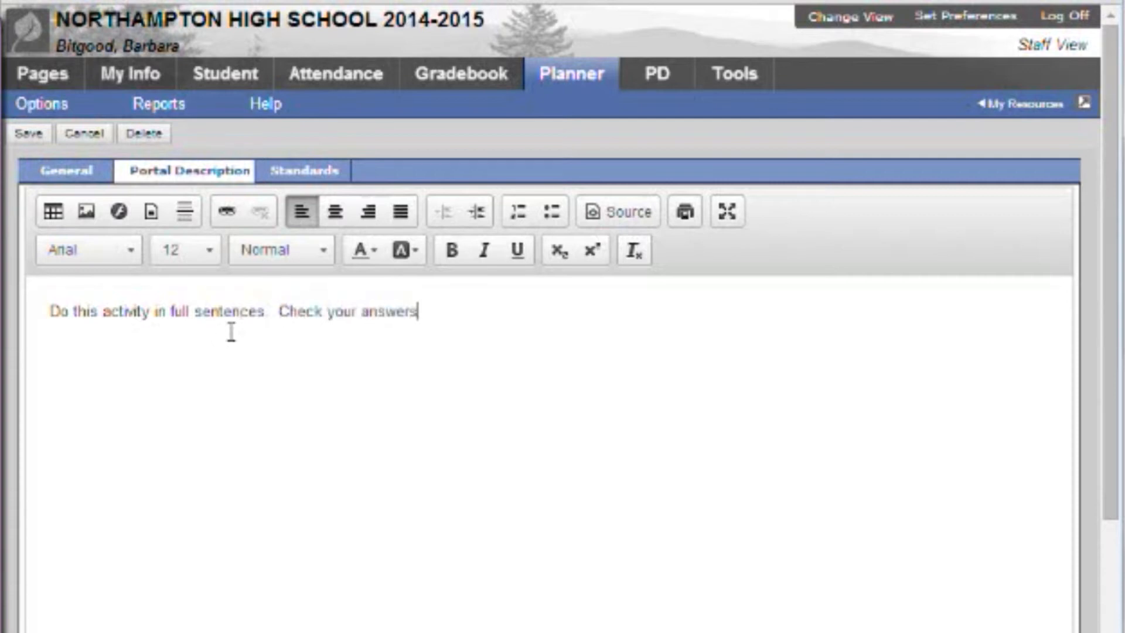
text( on the provided ansk)
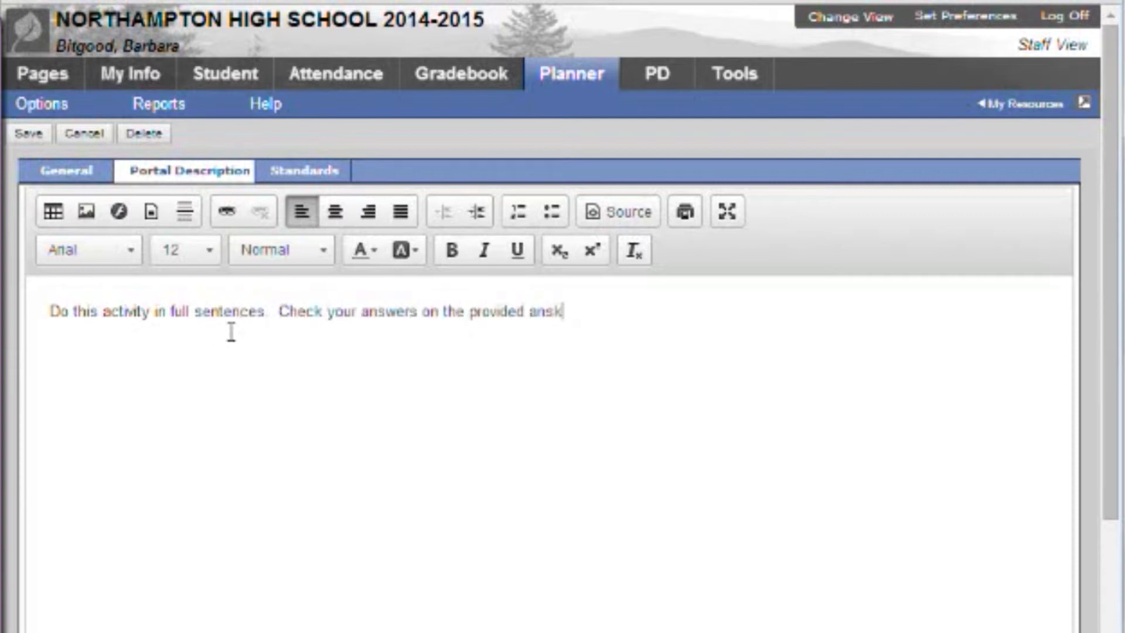
key(BackSpace)
text(wer key after)
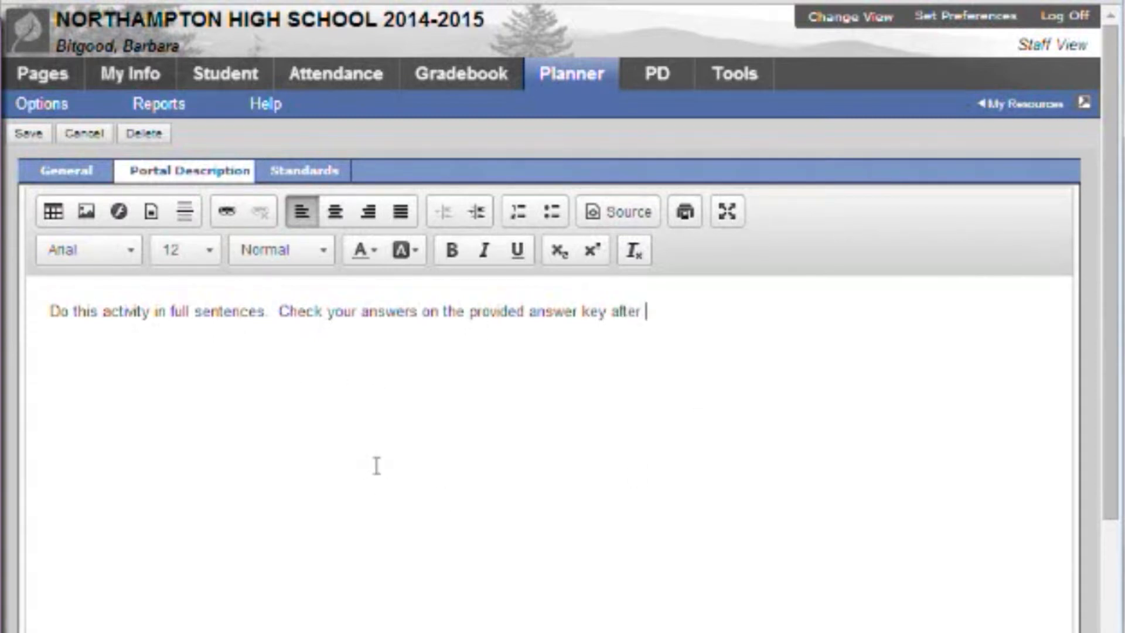
key(BackSpace)
text(.)
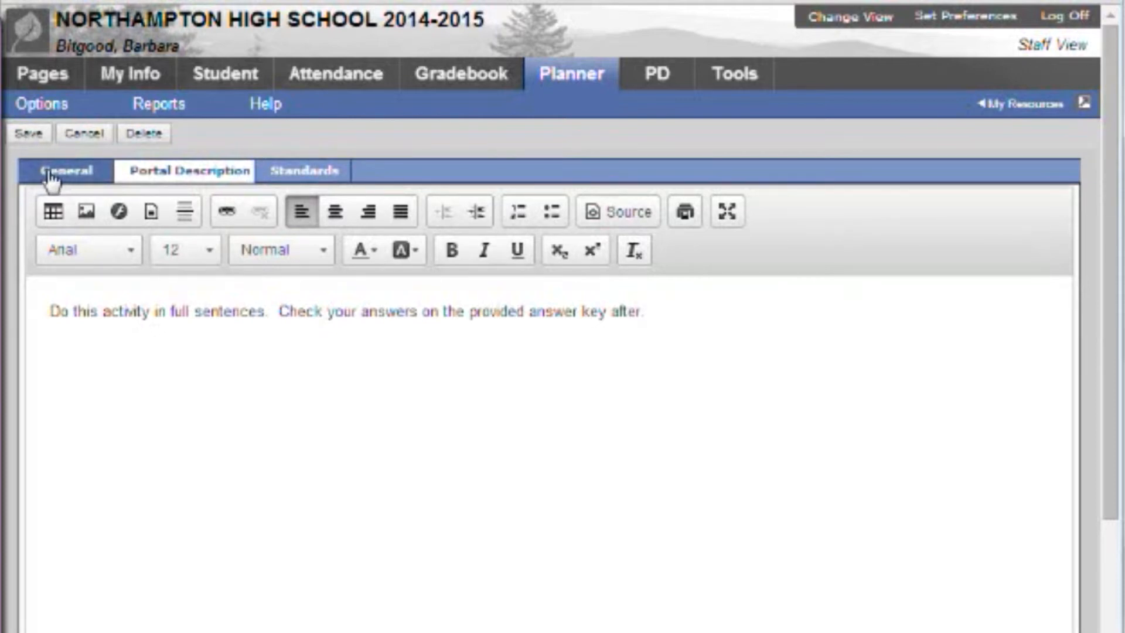
Look at the assignment's standards, return to its general details and save the homework assignment
click(318, 182)
click(82, 177)
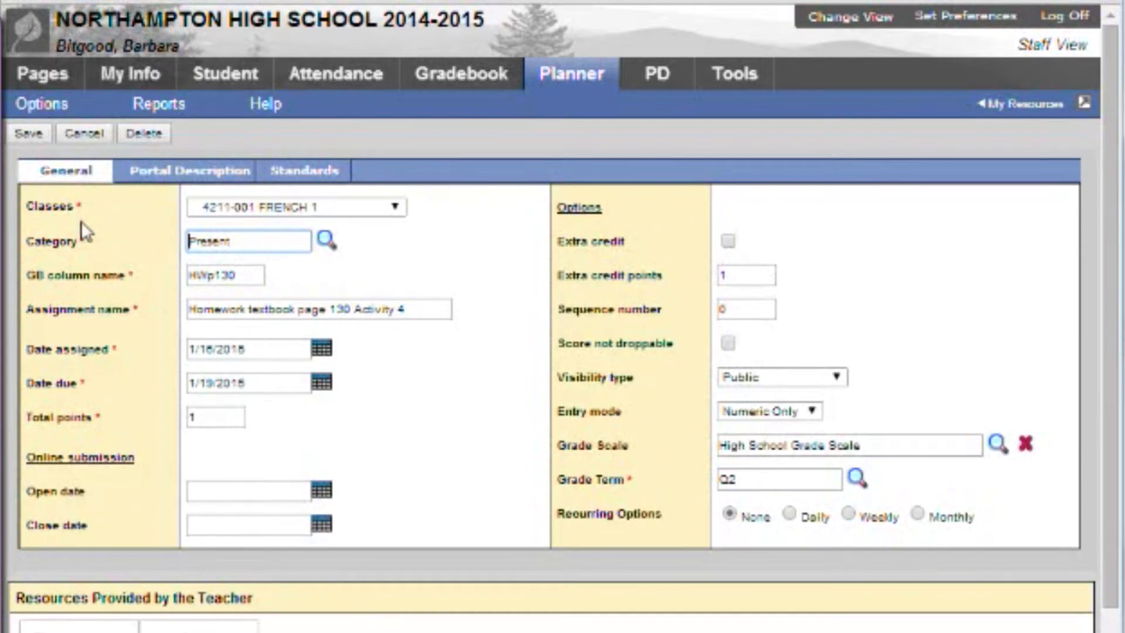
click(22, 135)
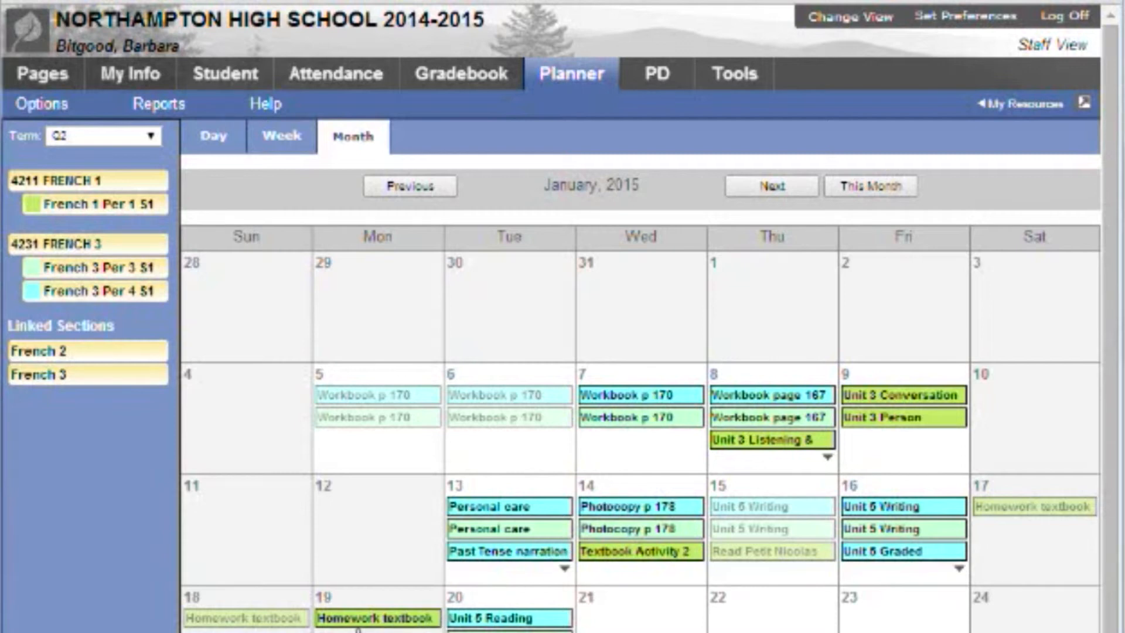
click(626, 622)
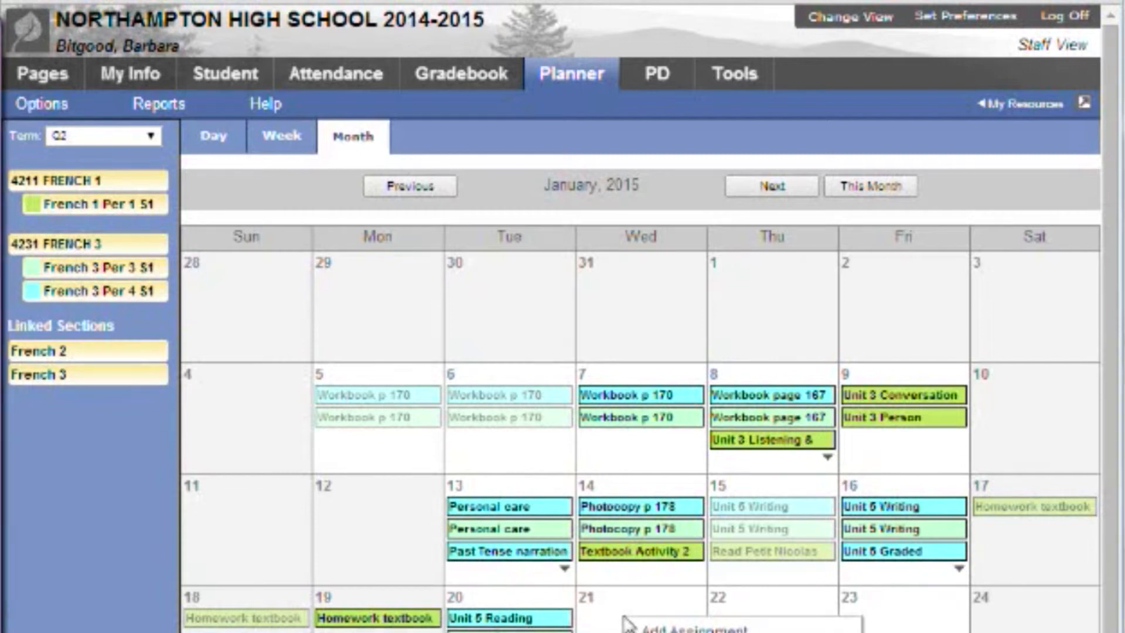
click(37, 109)
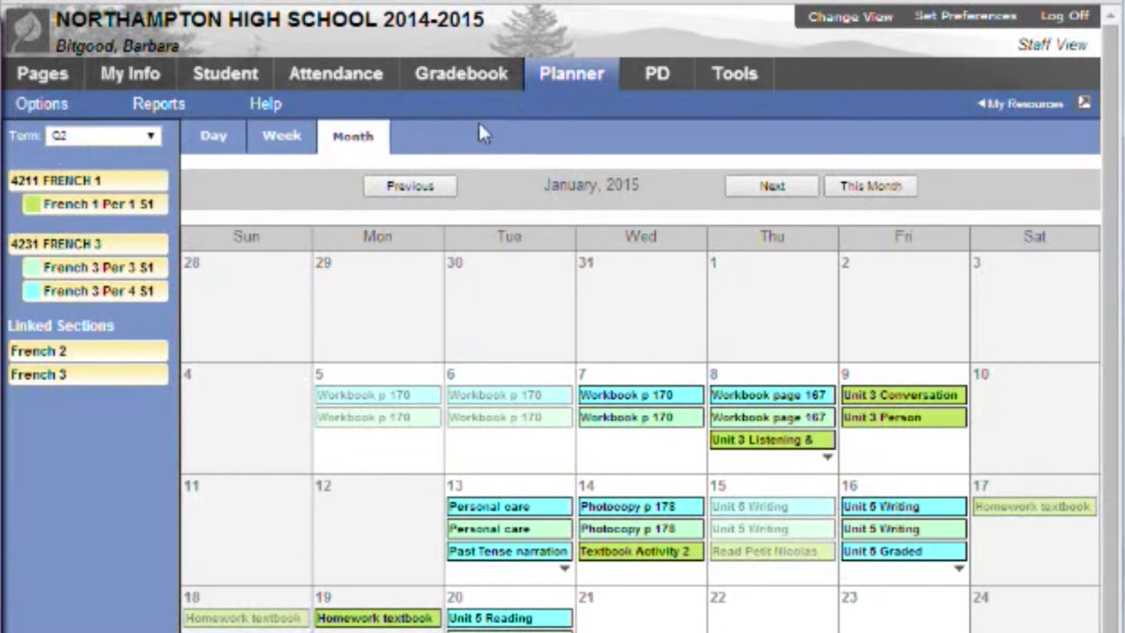
Open the gradebook's assignment list for French 1 Per 1 S1 and filter it to All Records
click(464, 76)
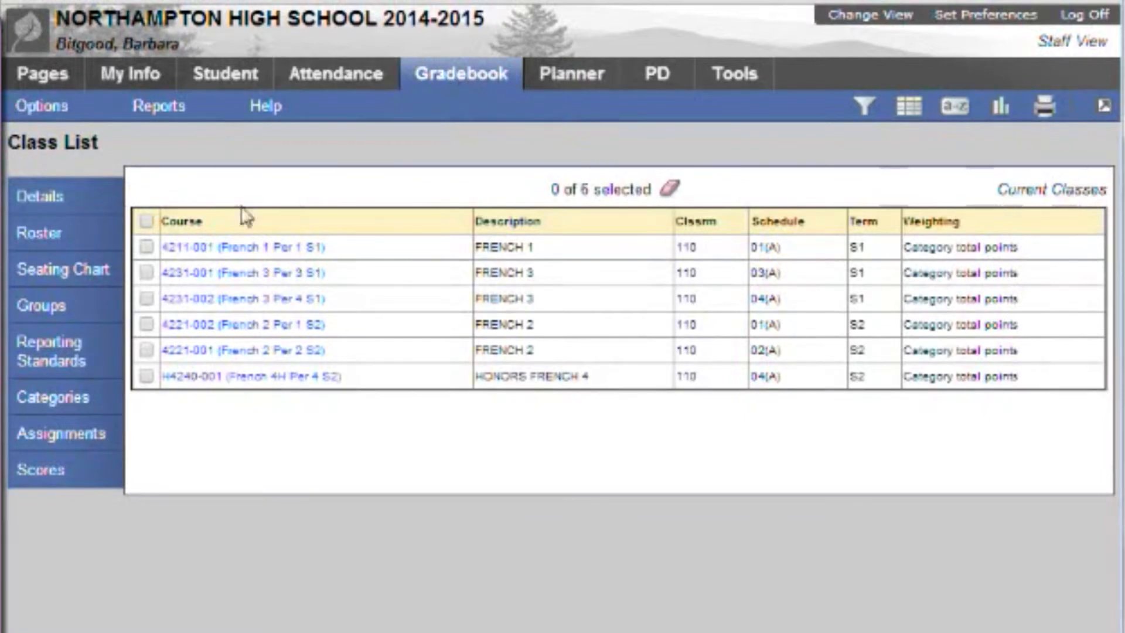
click(253, 246)
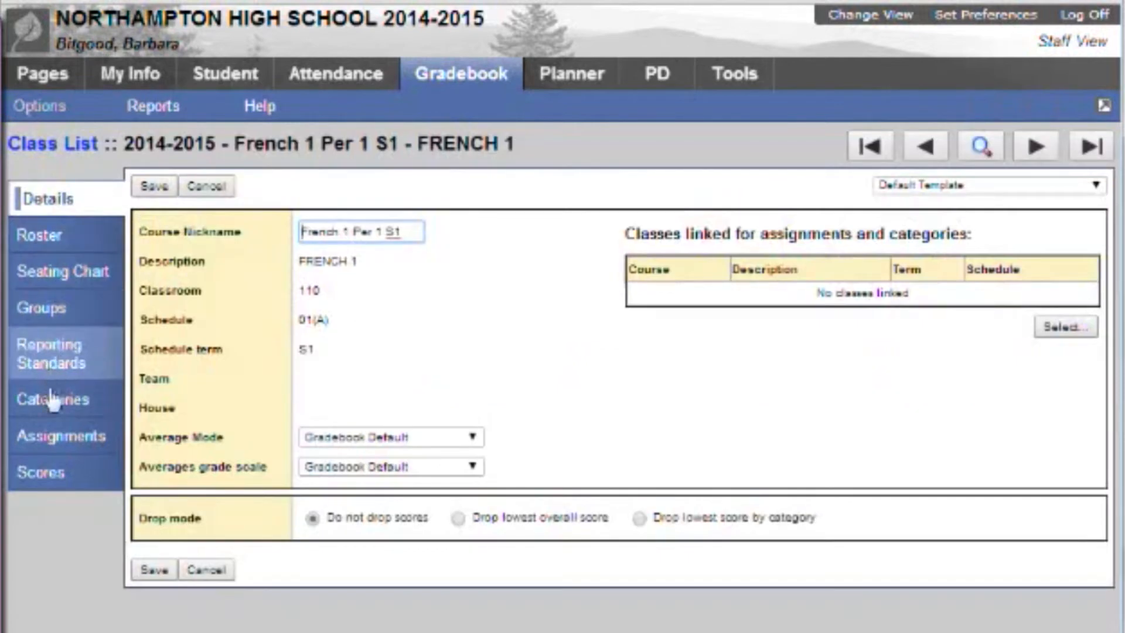
click(92, 444)
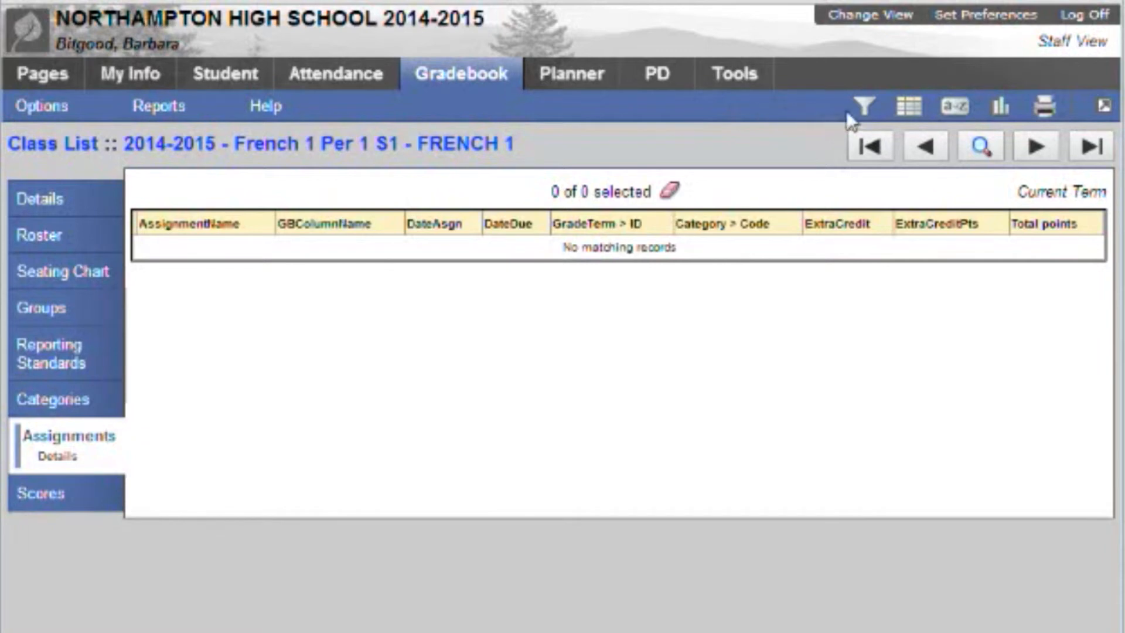
click(865, 117)
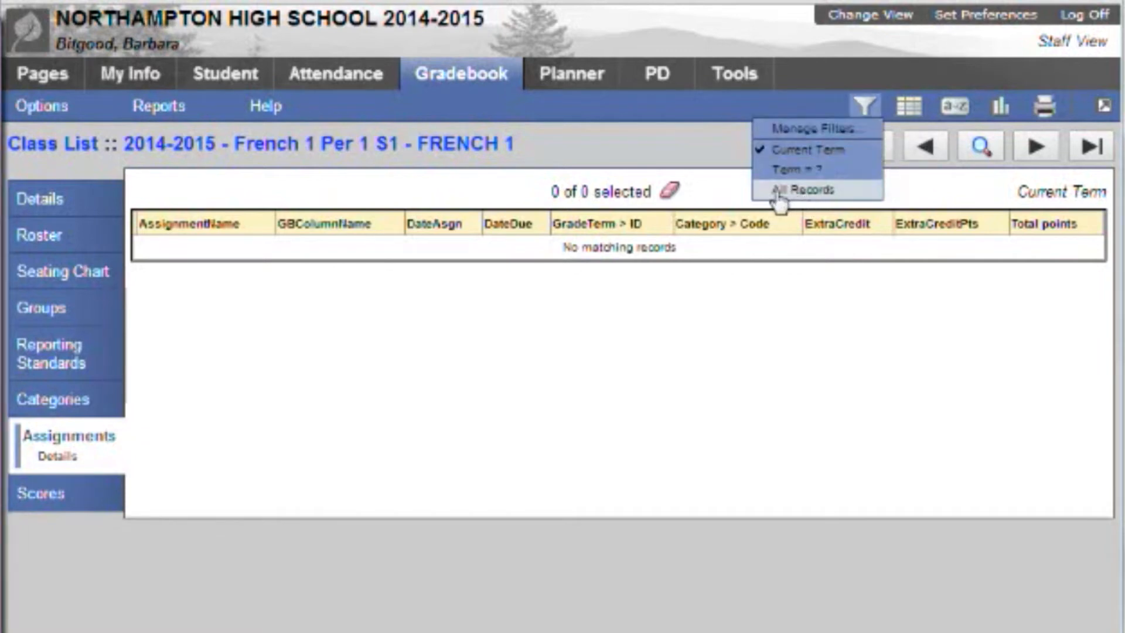
click(811, 190)
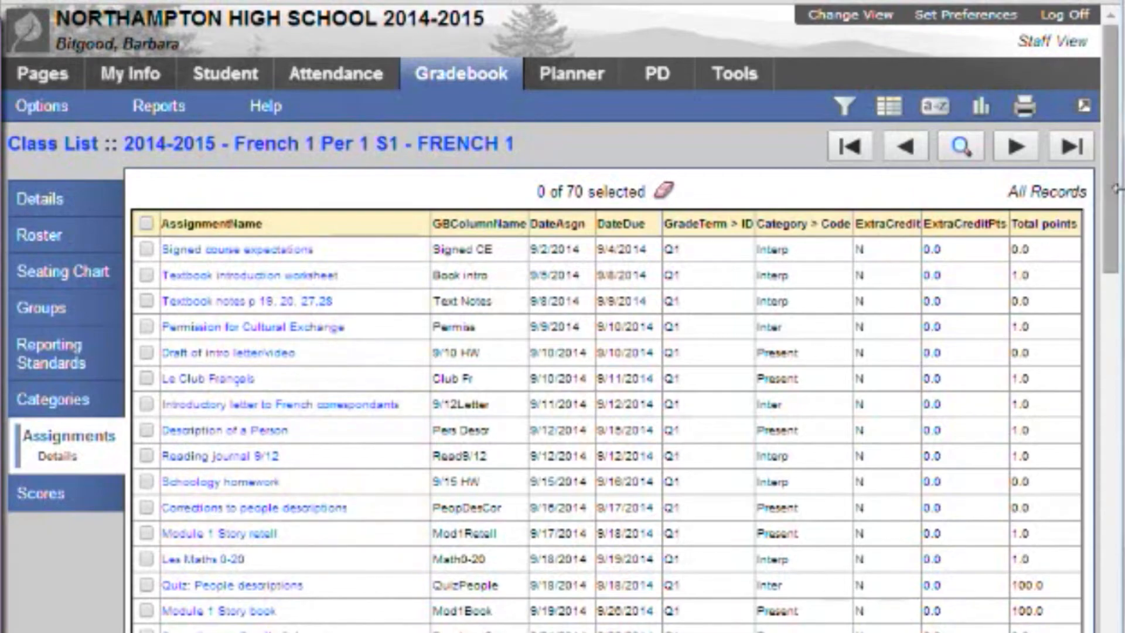
Look over the French 1 assignments, sorting the list by assignment name and finally by due date
scroll(1113, 199, down, 1)
drag(1113, 200, 1103, 122)
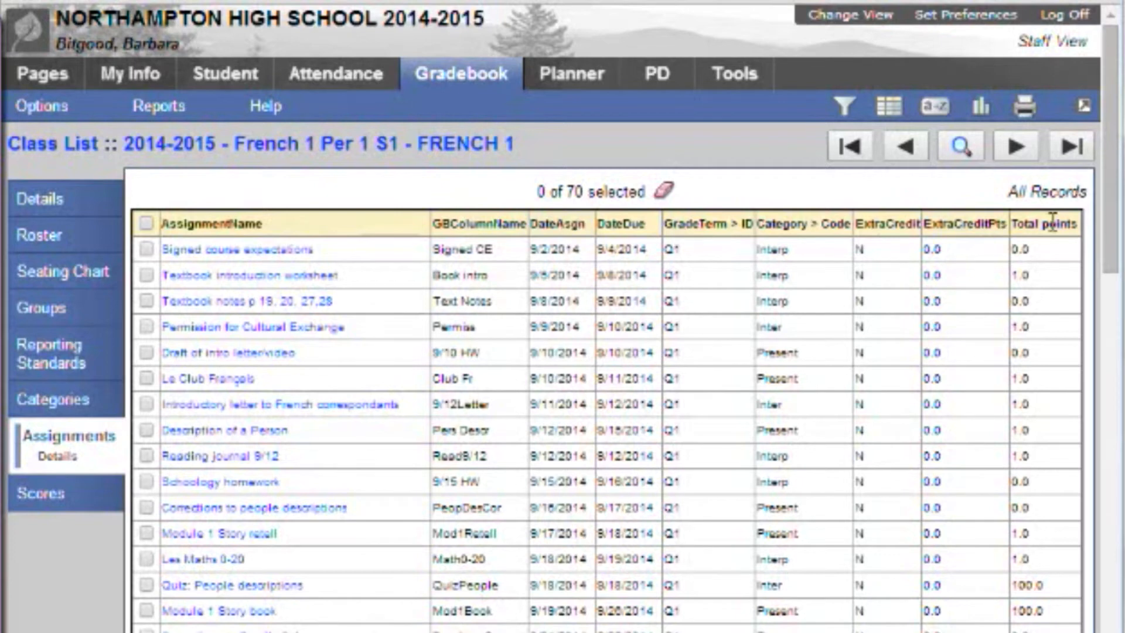
click(211, 234)
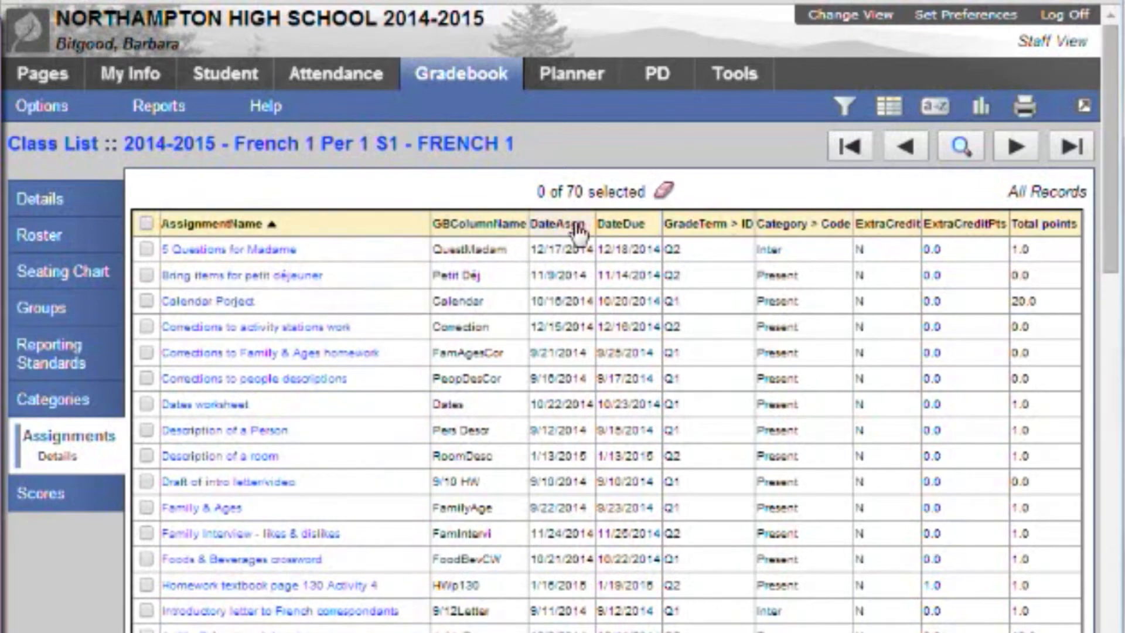
click(622, 225)
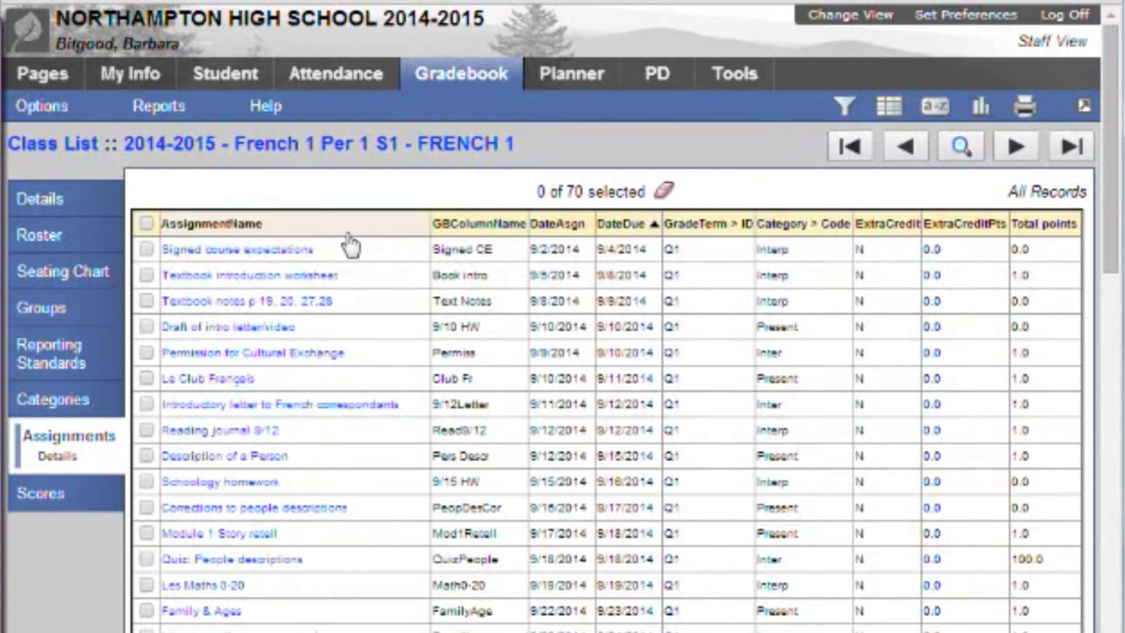
Add an ungraded French 1 assignment named "Read textbook page 300" with the gradebook column name ReadTp300
click(51, 112)
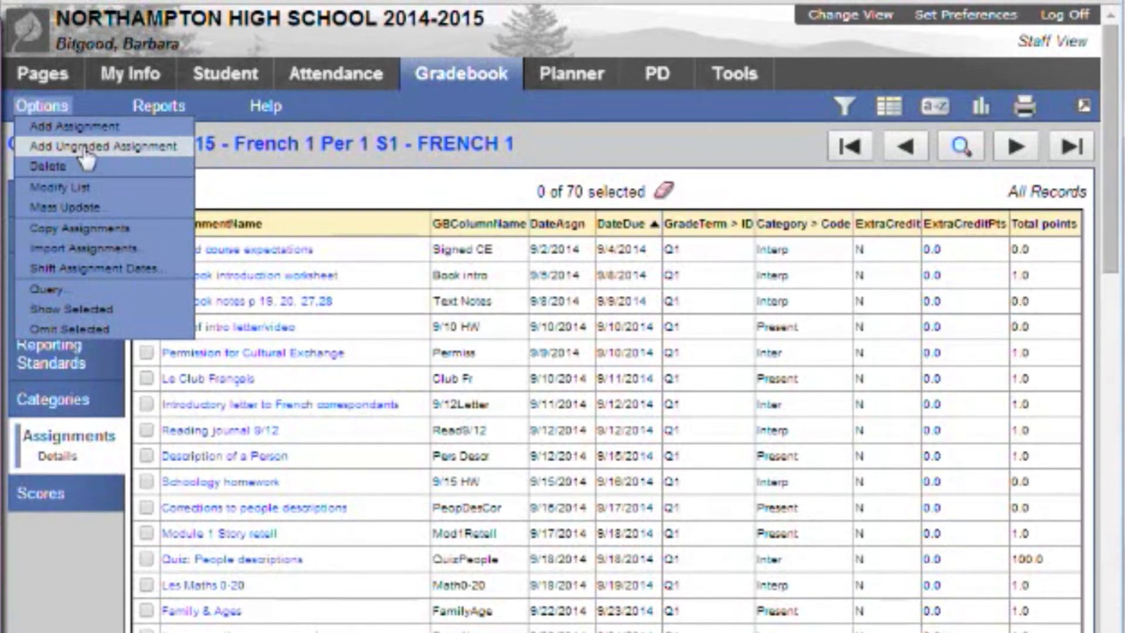
click(86, 152)
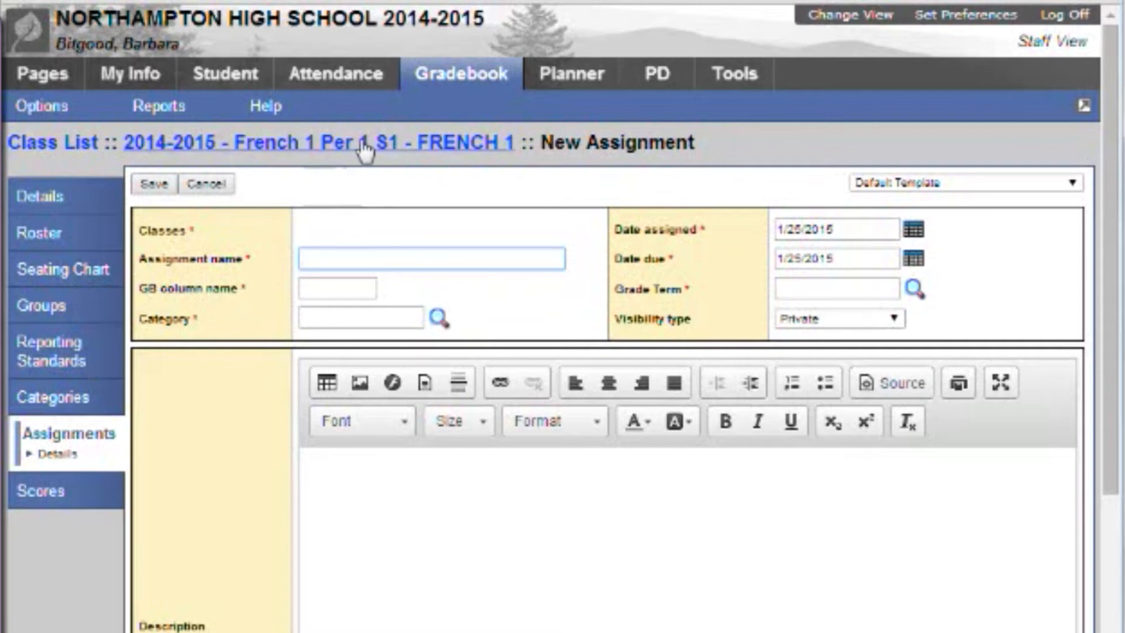
text(Read textb)
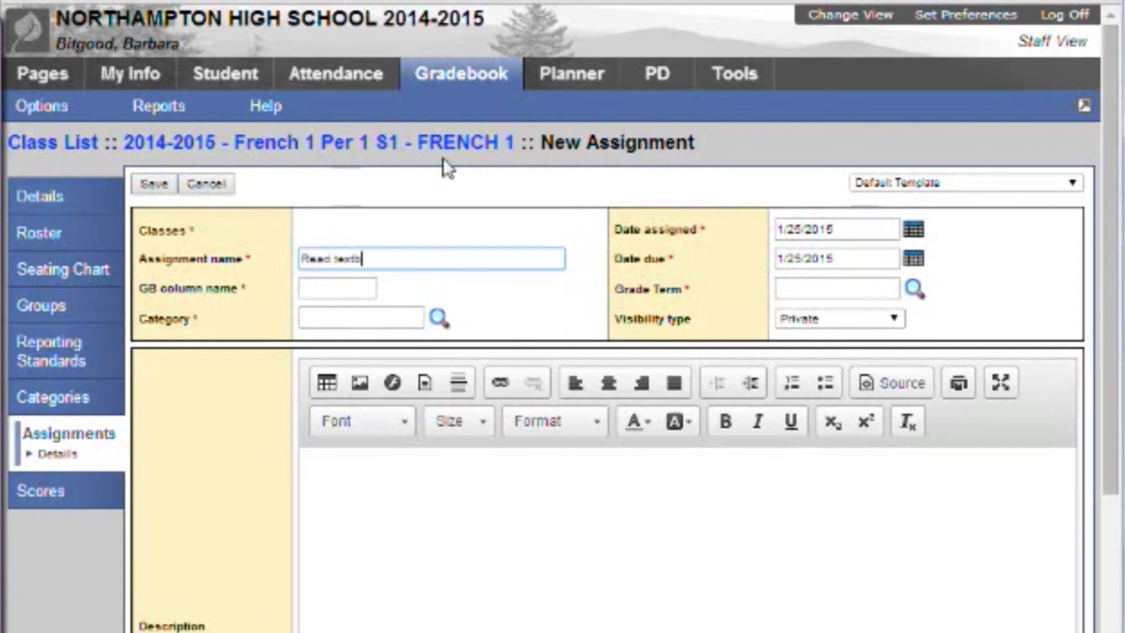
text(ook page 300)
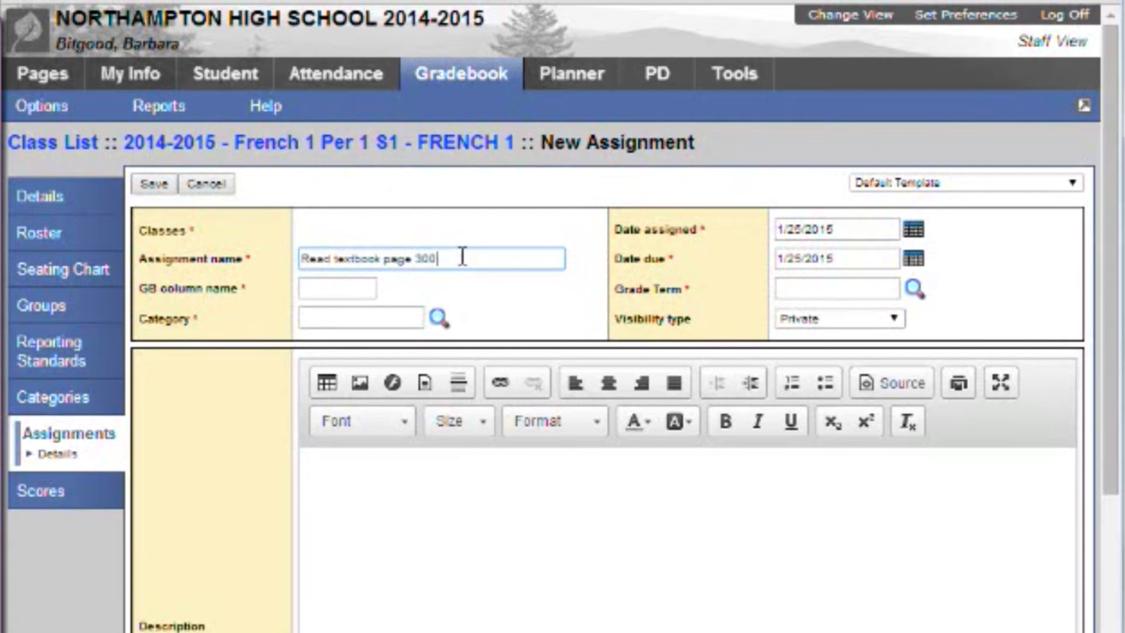
click(343, 289)
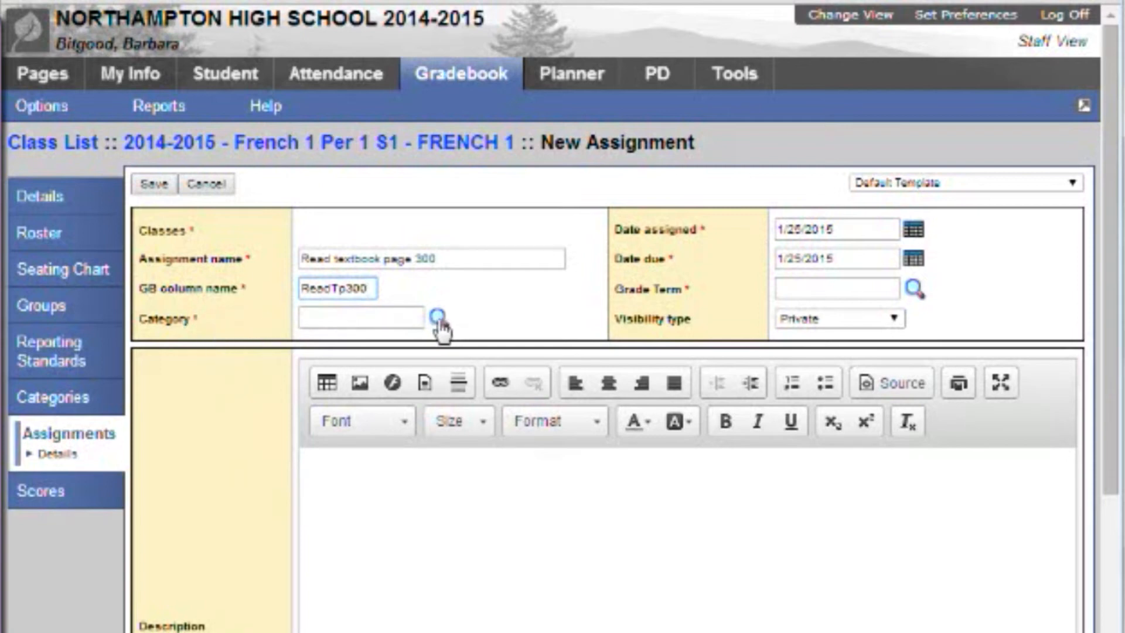
Assign the Interp (Interpretive) category to the "Read textbook page 300" assignment
click(437, 317)
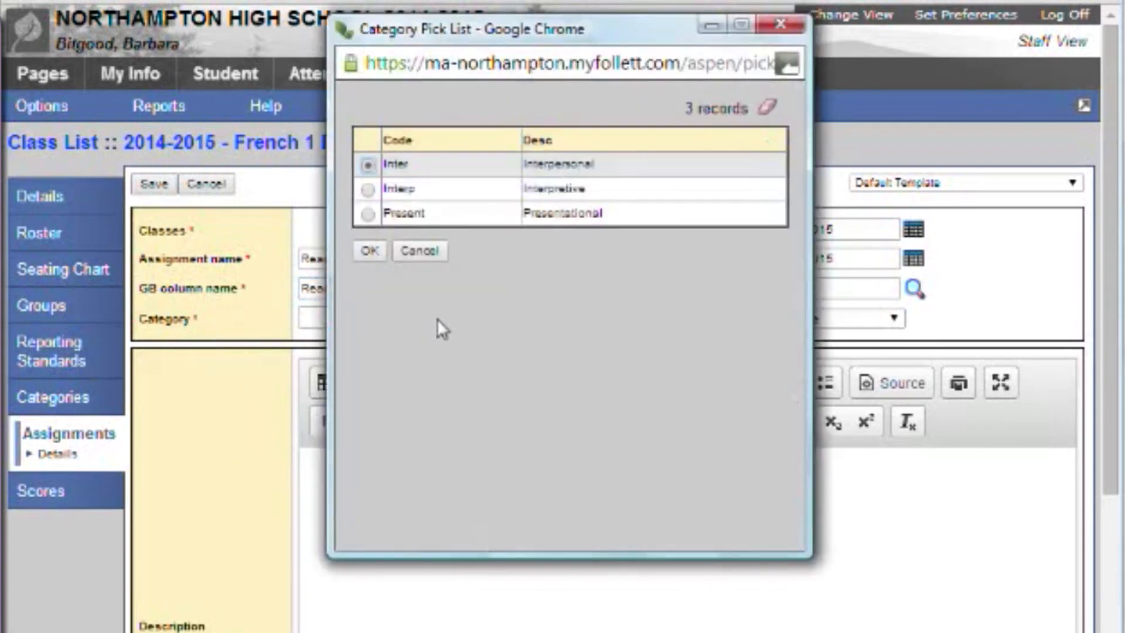
click(368, 190)
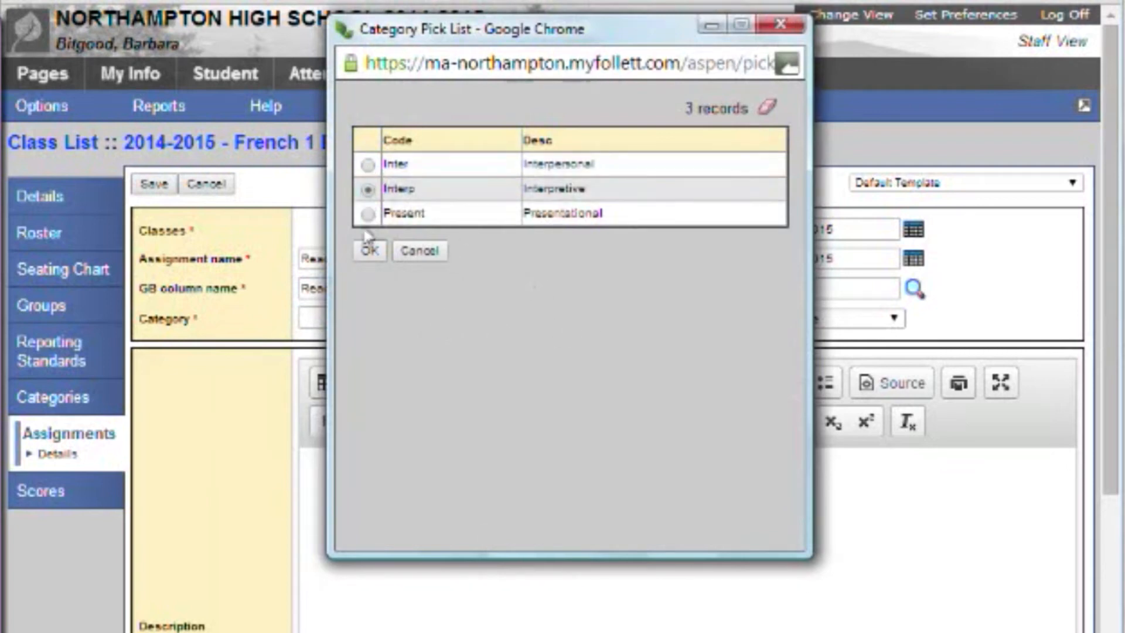
click(371, 246)
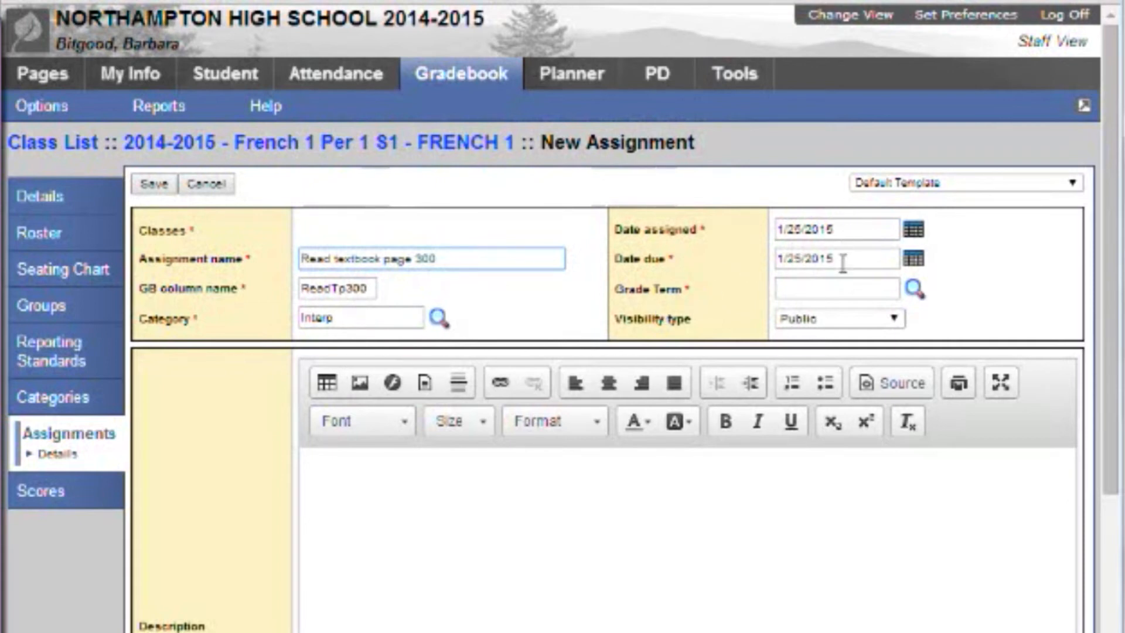
Set the reading assignment's date assigned to 1/5/2015 and its date due to 1/6/2015
click(914, 233)
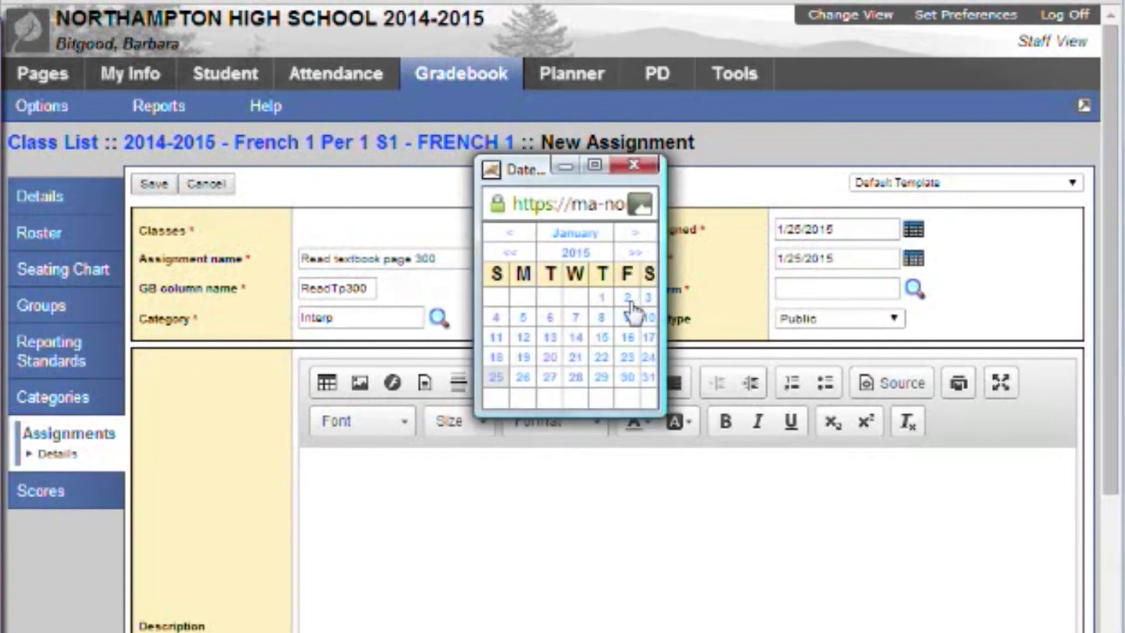
click(522, 317)
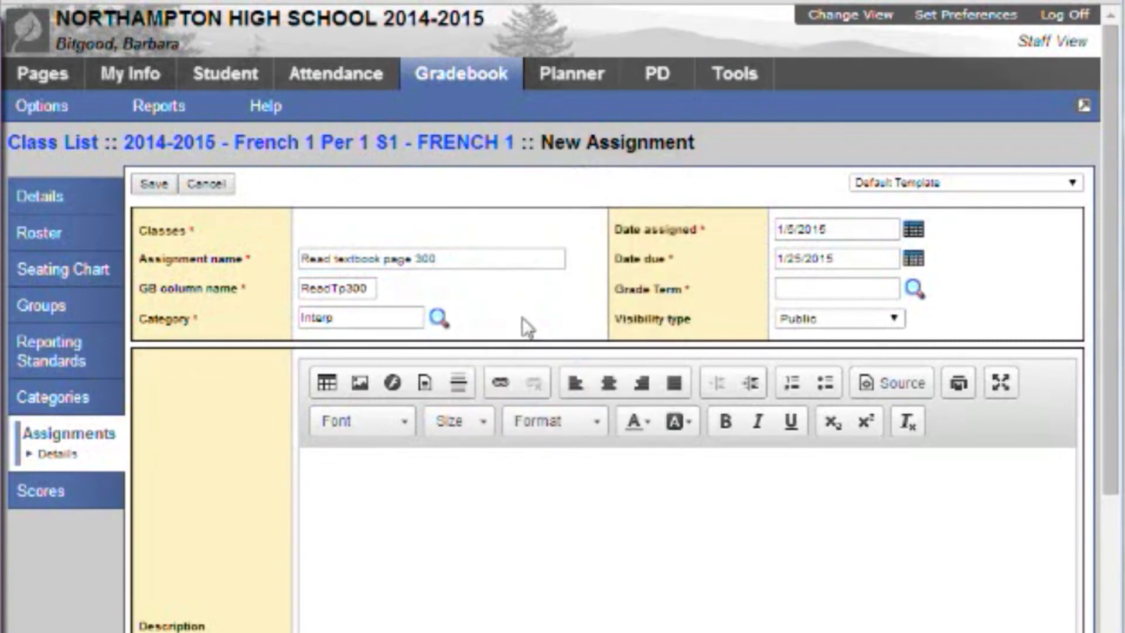
click(913, 261)
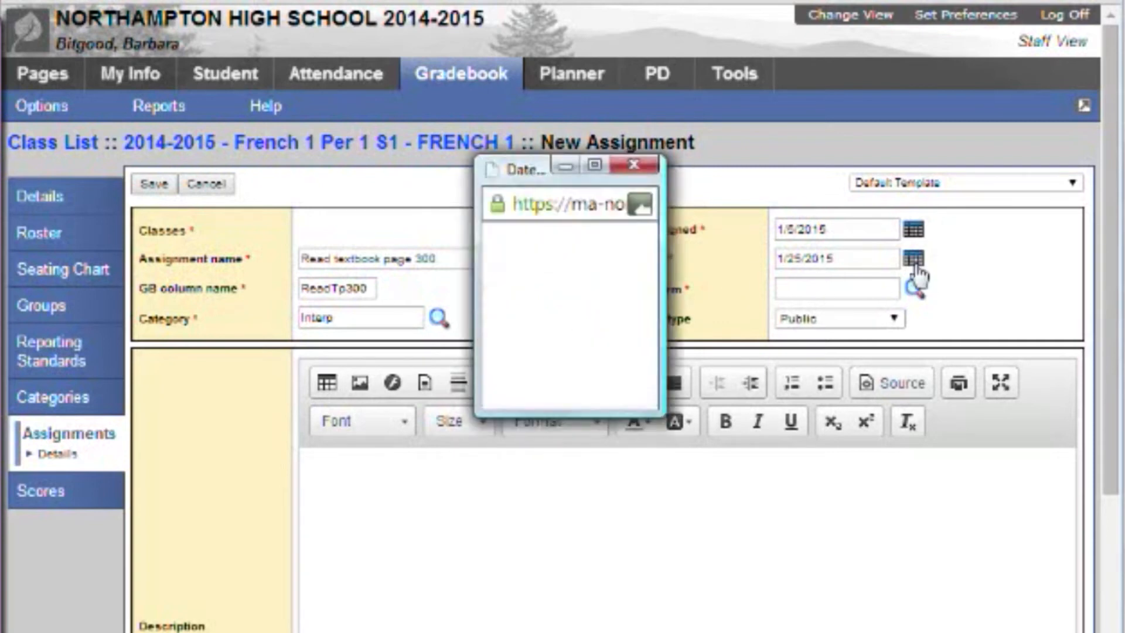
click(551, 321)
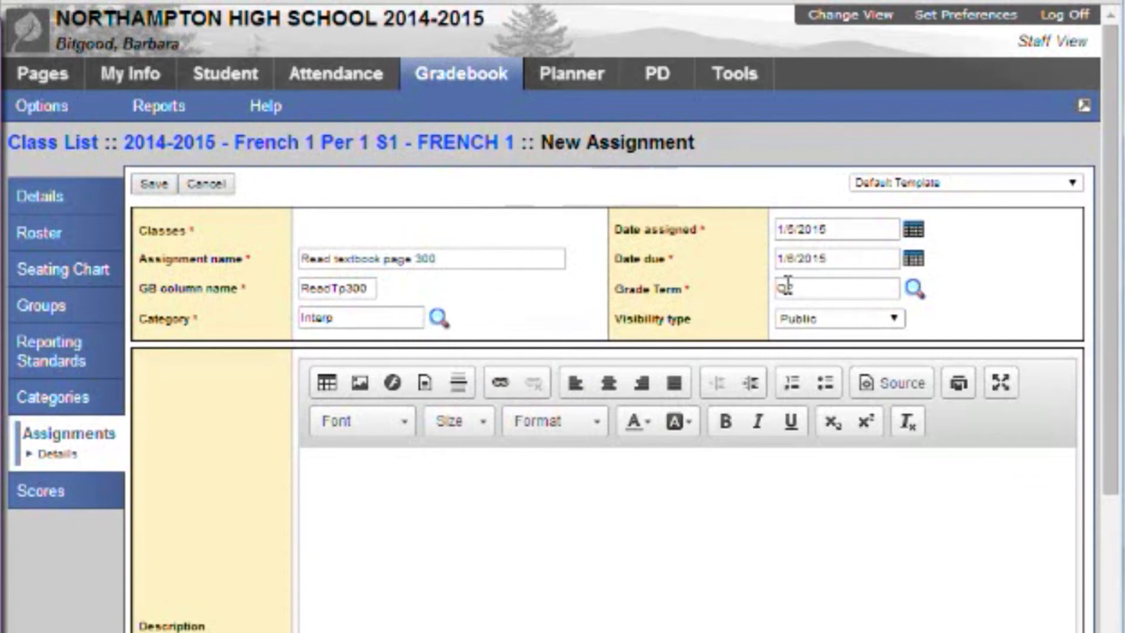
Check the available grade terms, leaving Q2 selected, and choose Public as the assignment's visibility type
click(915, 291)
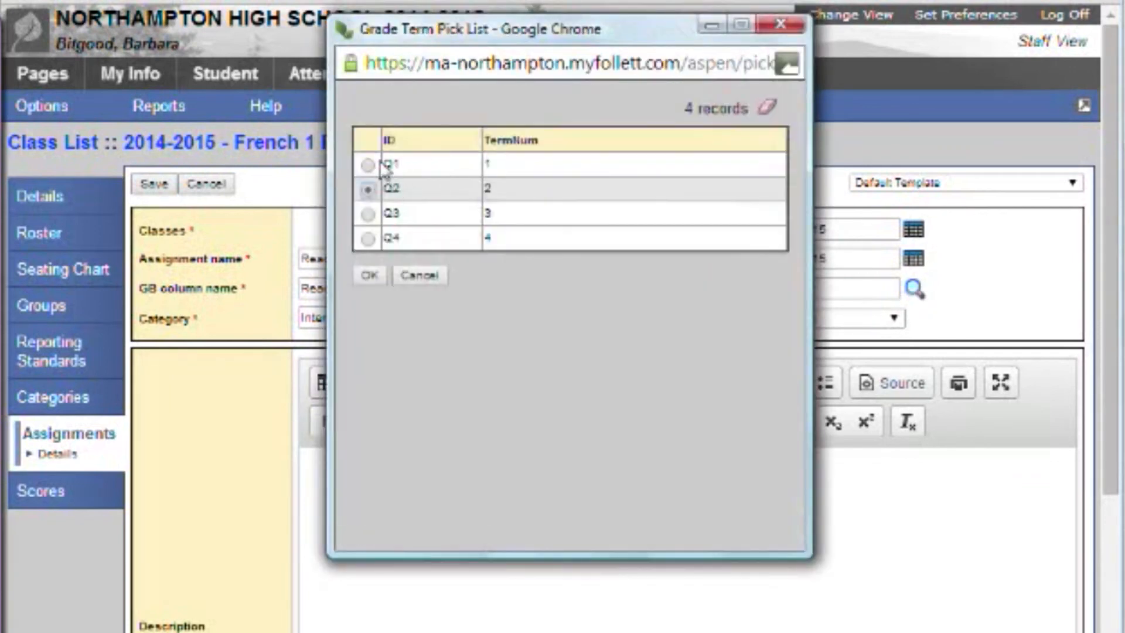
click(430, 273)
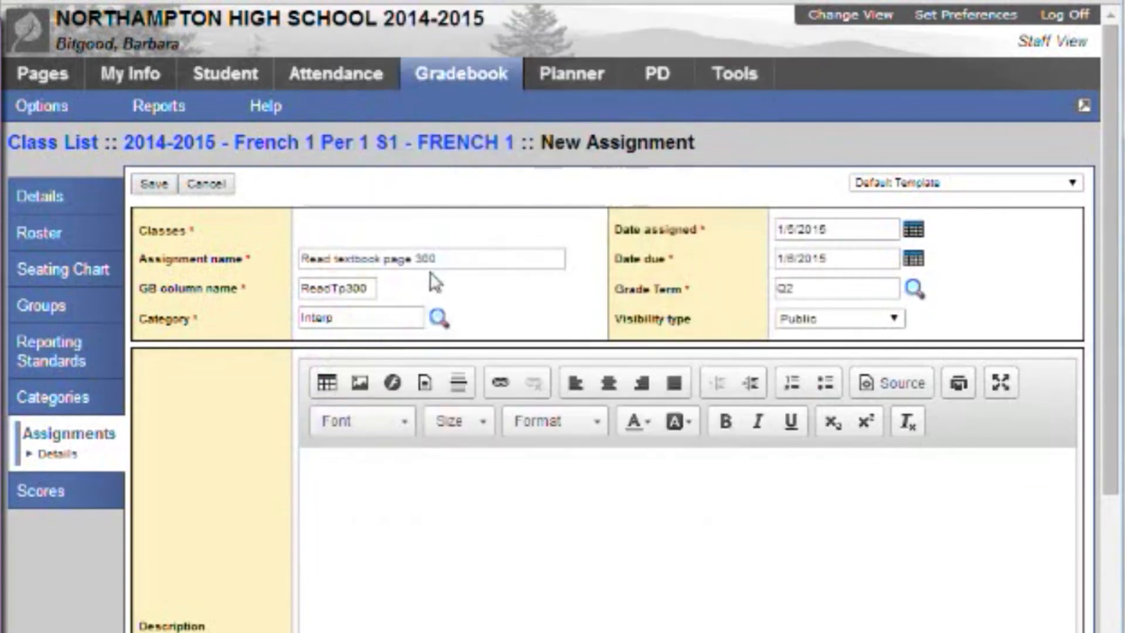
click(894, 320)
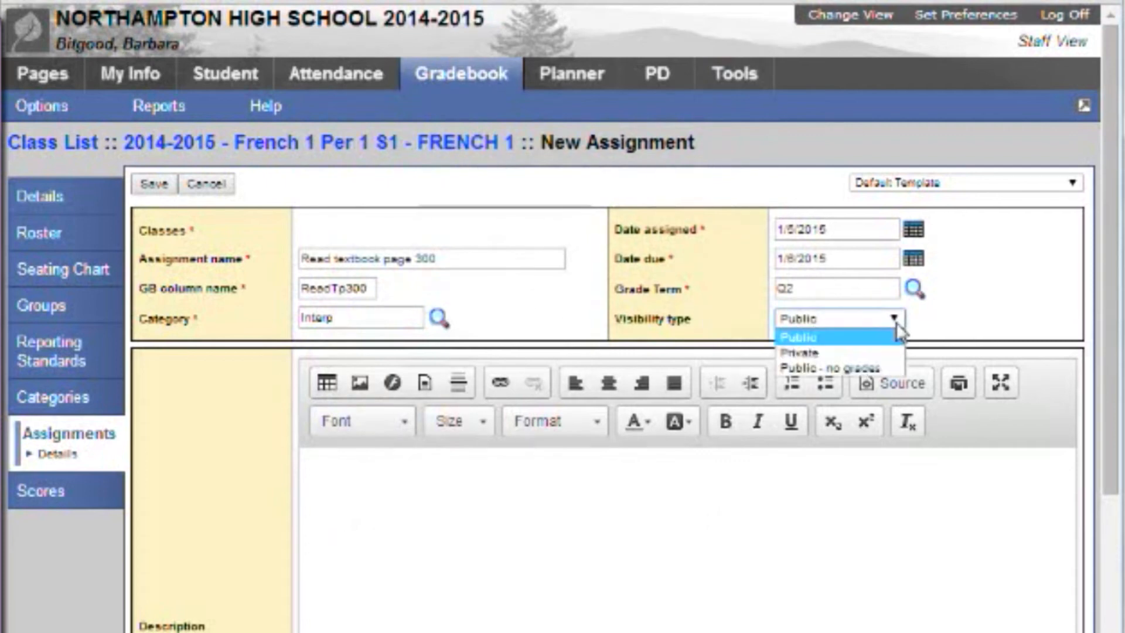
click(893, 340)
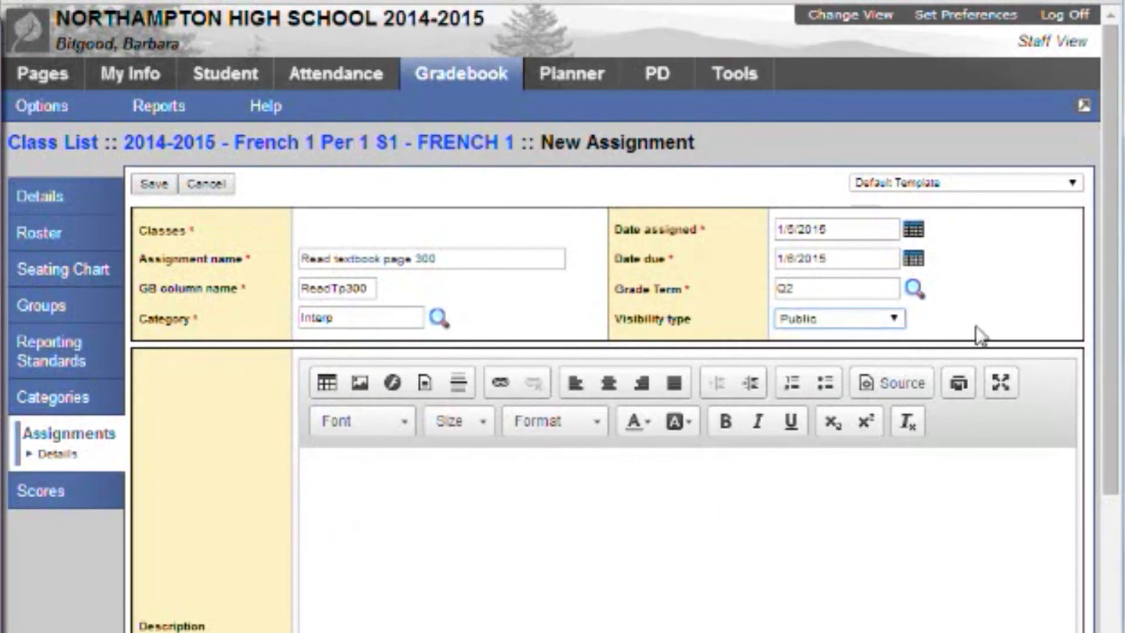
Enter the description "Read textbook page 300. Make an outline of the information found there." and save the assignment
click(692, 504)
text(Read textbook)
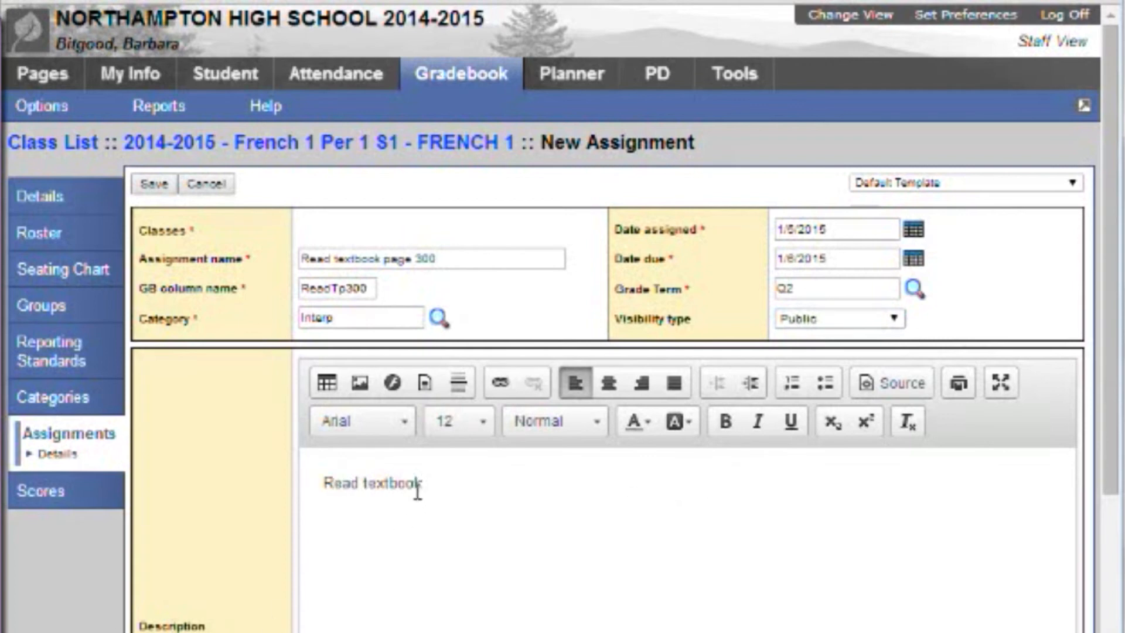
text(page 300  make)
key(BackSpace)
key(BackSpace)
key(BackSpace)
text(ake an outline of)
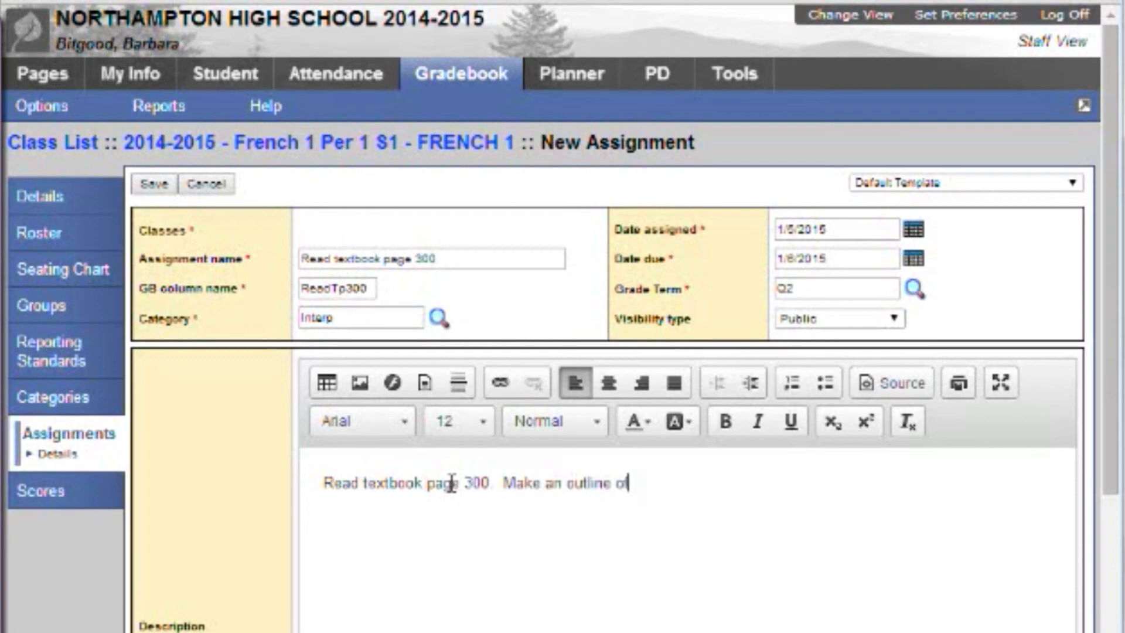
text( the information found there)
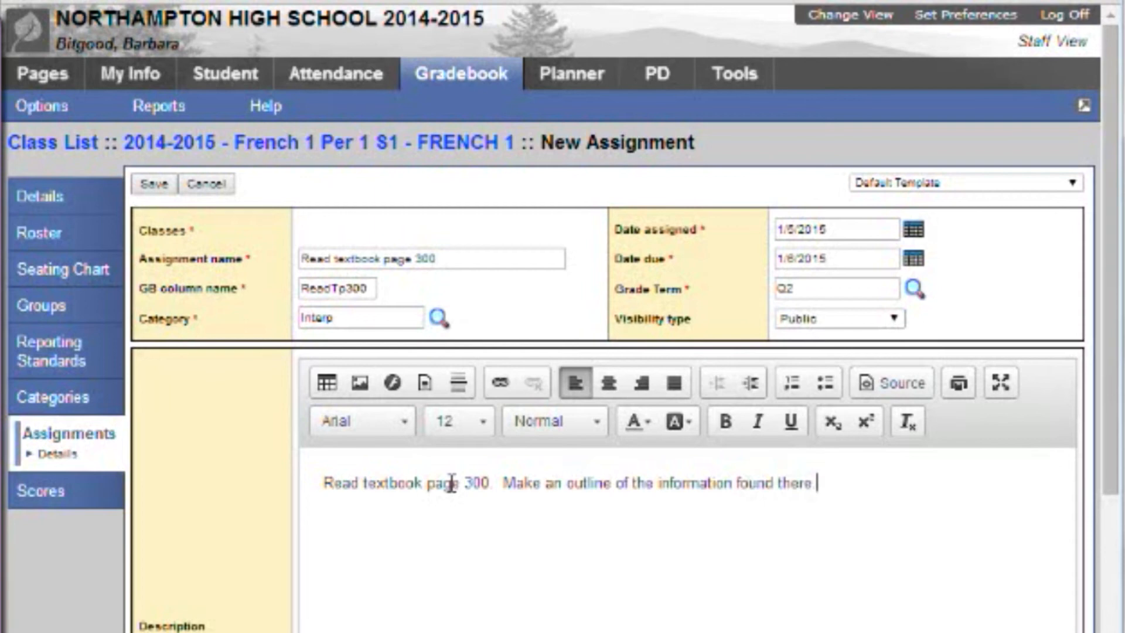
text(.)
scroll(585, 557, down, 5)
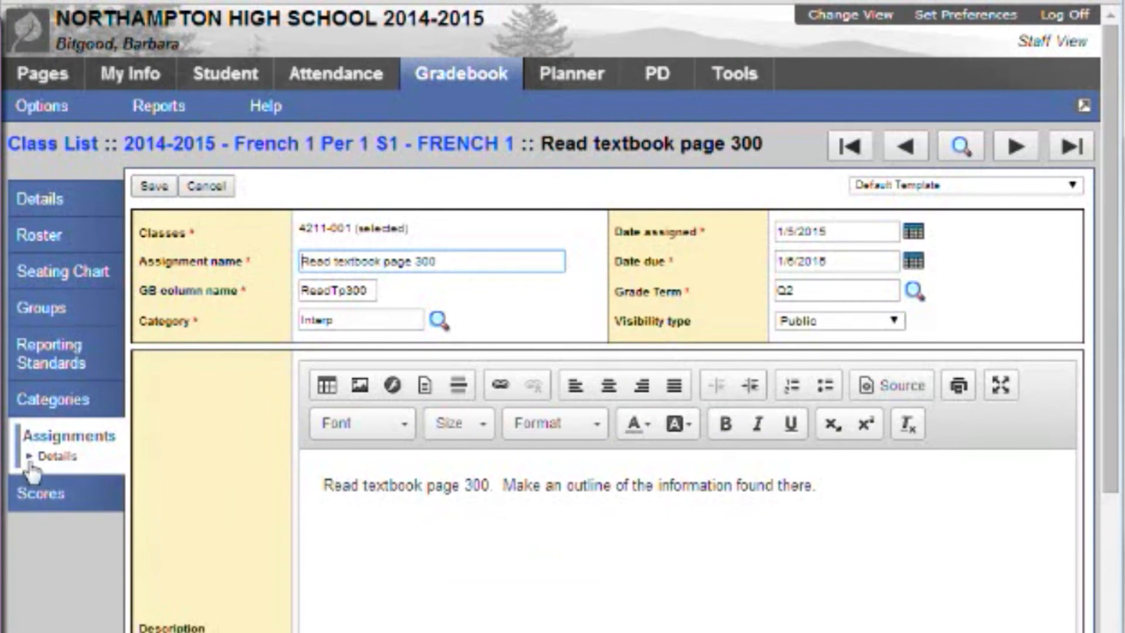
Return to the French 1 assignment list, open the class's Scores page and look over its grade columns and available options
click(93, 451)
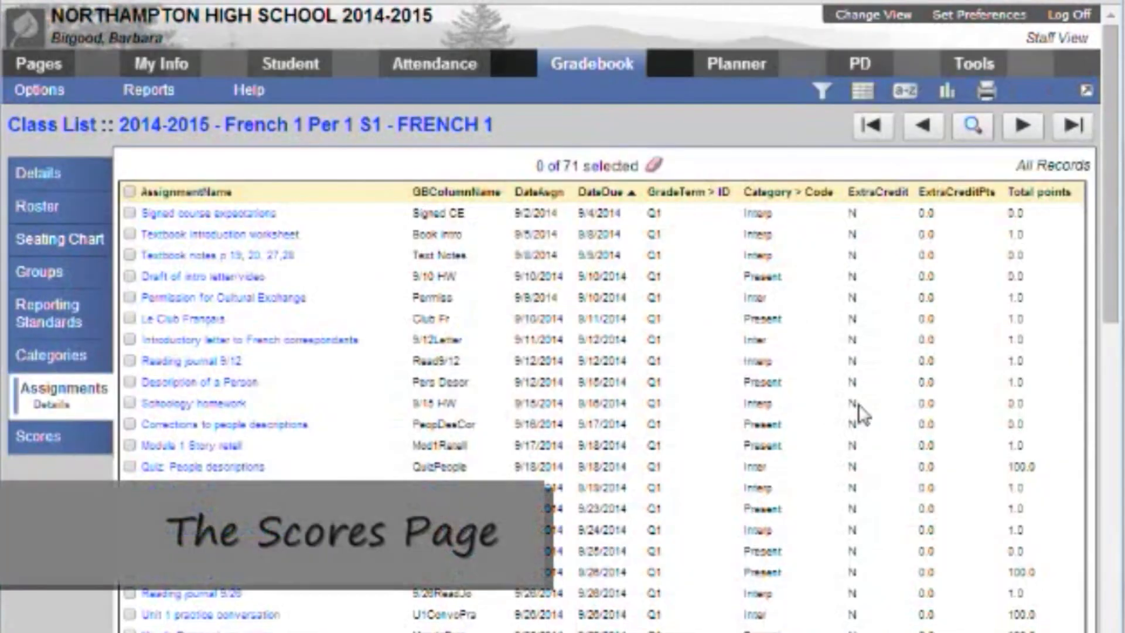
click(36, 442)
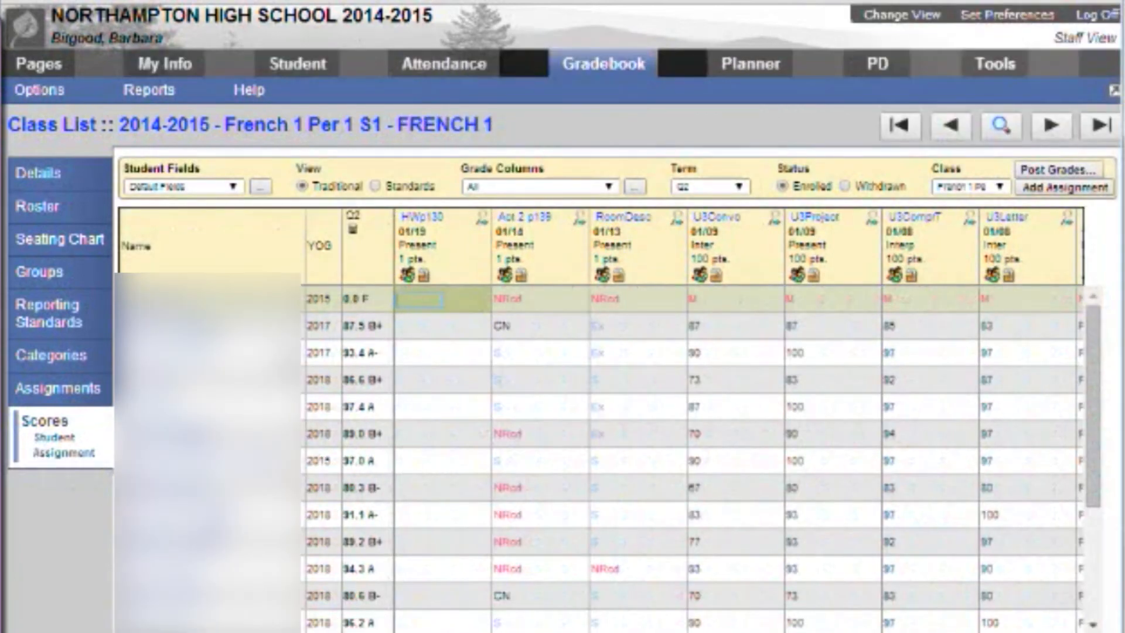
click(49, 92)
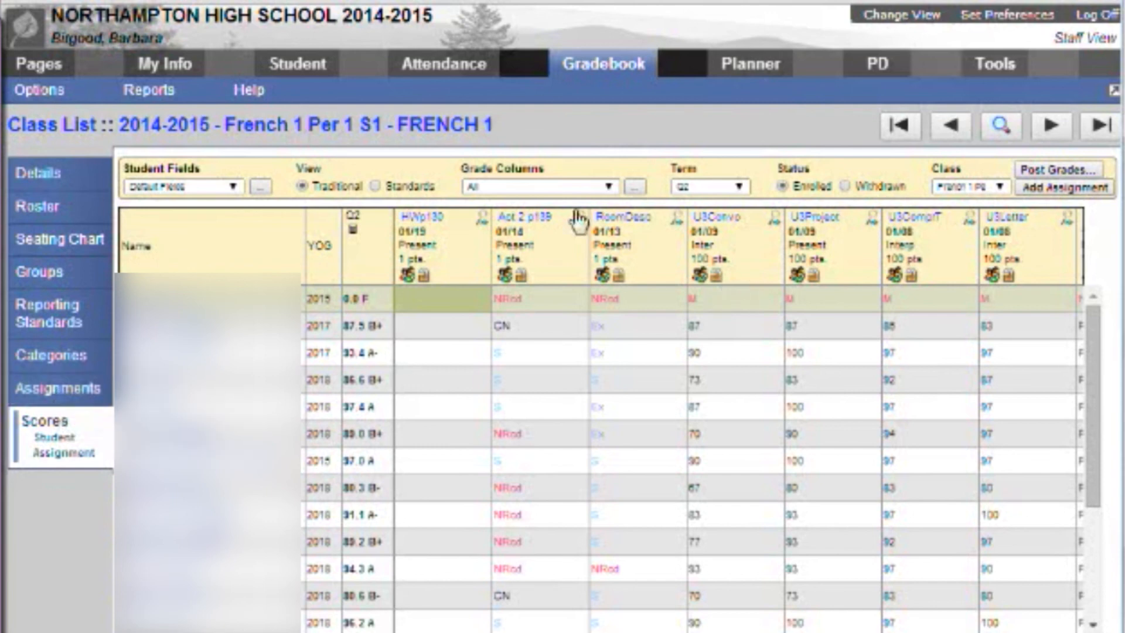
click(40, 92)
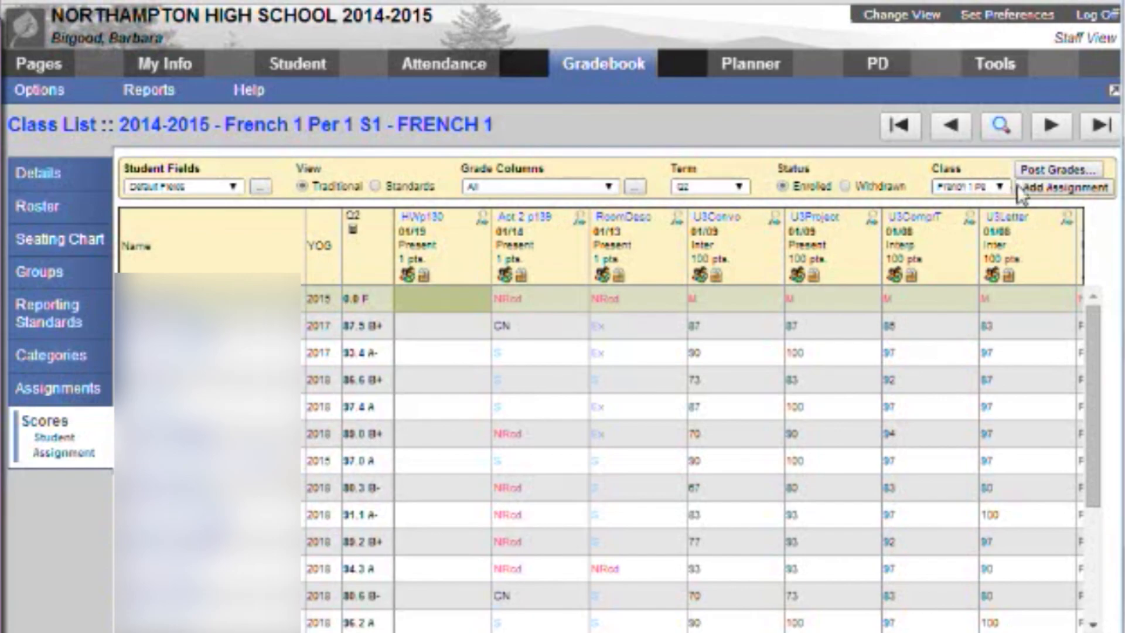
Look at the blank new-assignment form opened from the Scores page and close it without saving
click(1057, 188)
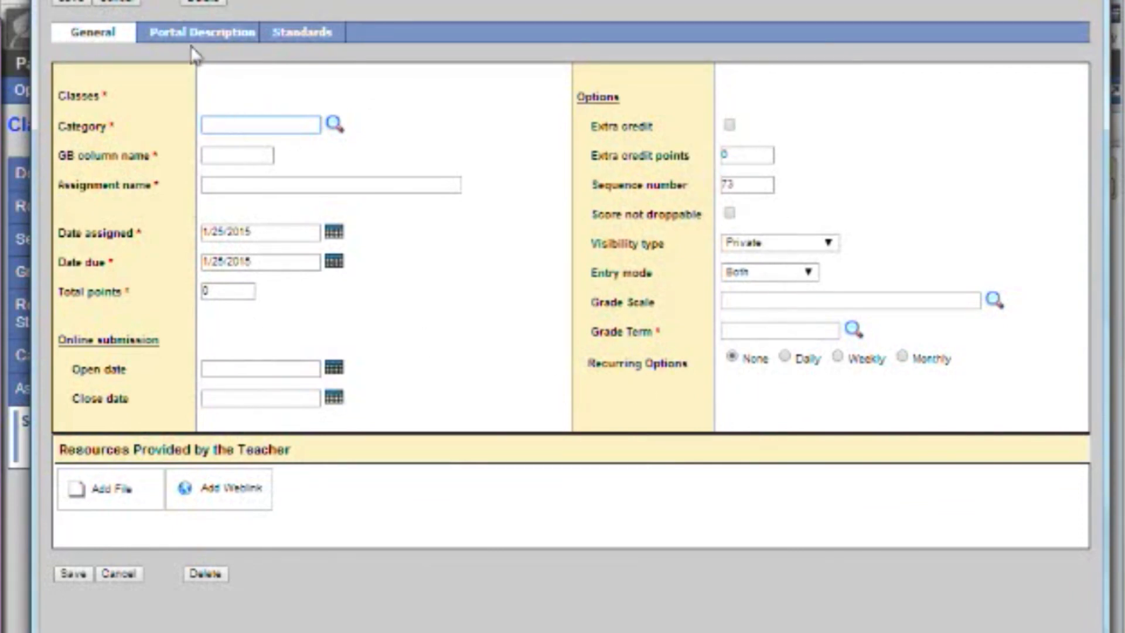
click(117, 3)
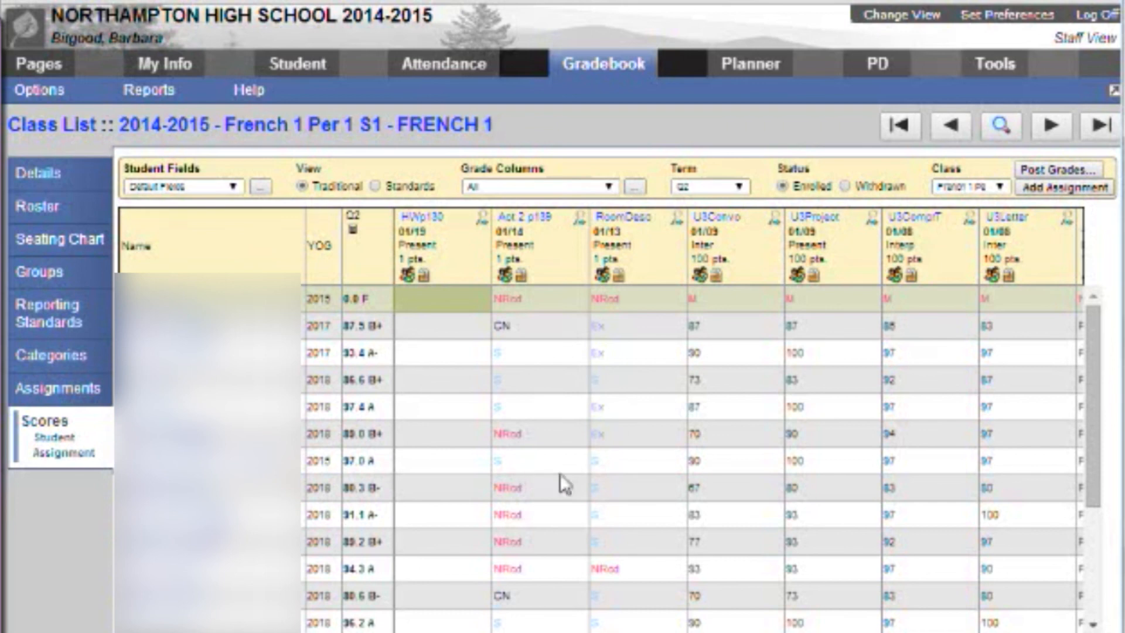
Revisit the French 1 assignment list and switch from the Gradebook to the Planner
click(55, 398)
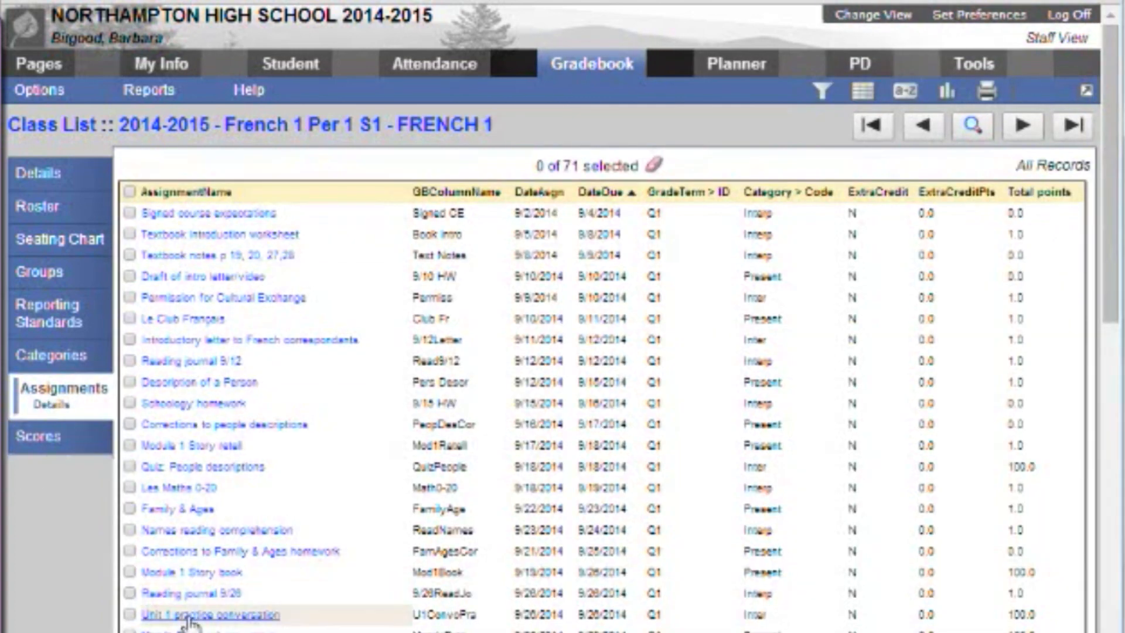
click(752, 67)
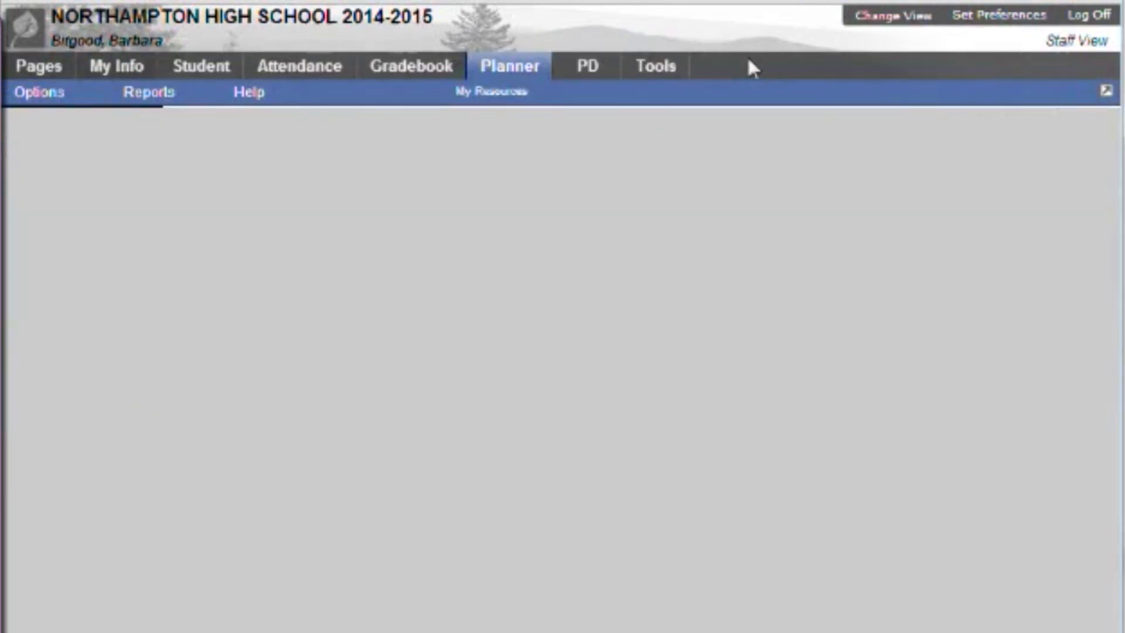